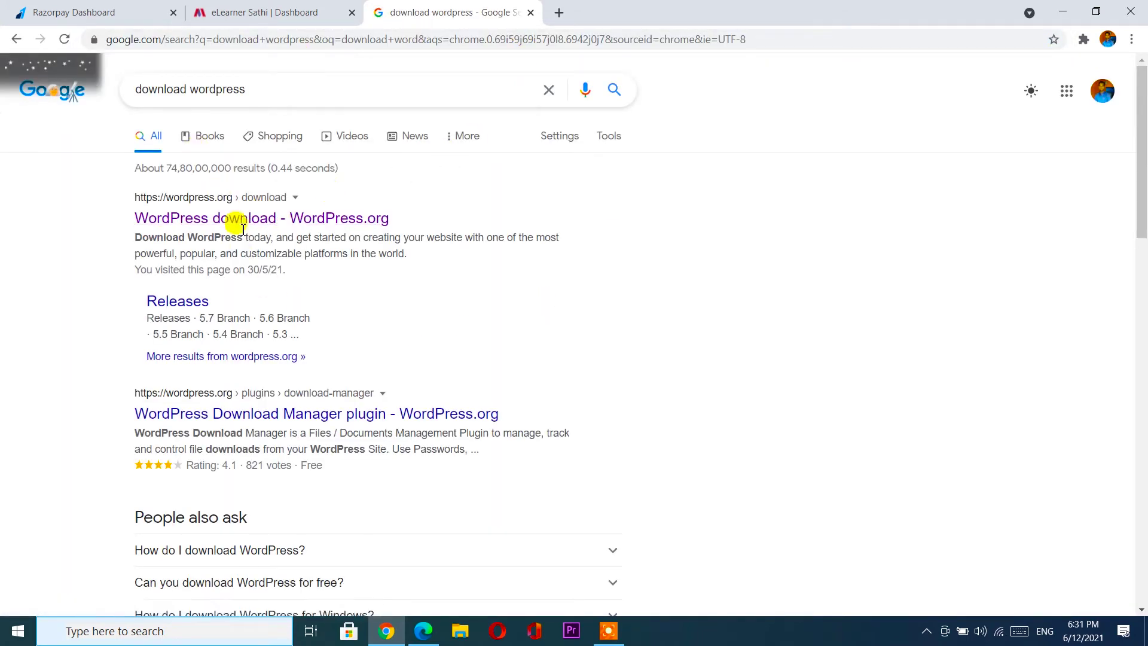
Scan the Google results and open the 'WordPress download - WordPress.org' page.
scroll(472, 333, "down", 1)
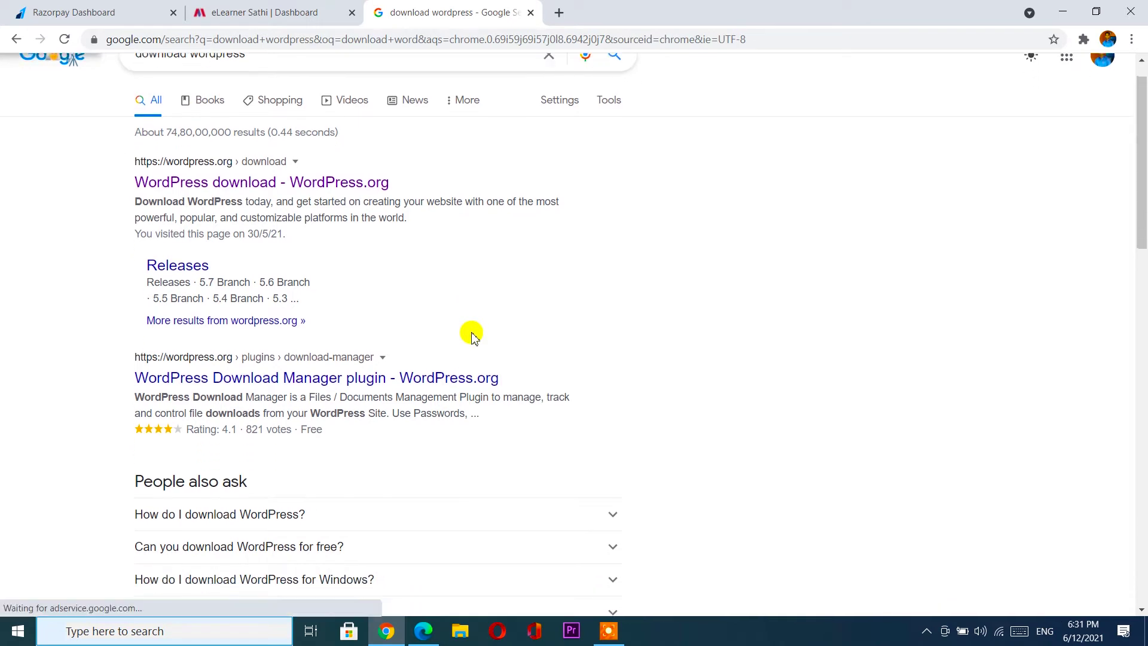
scroll(472, 332, "up", 1)
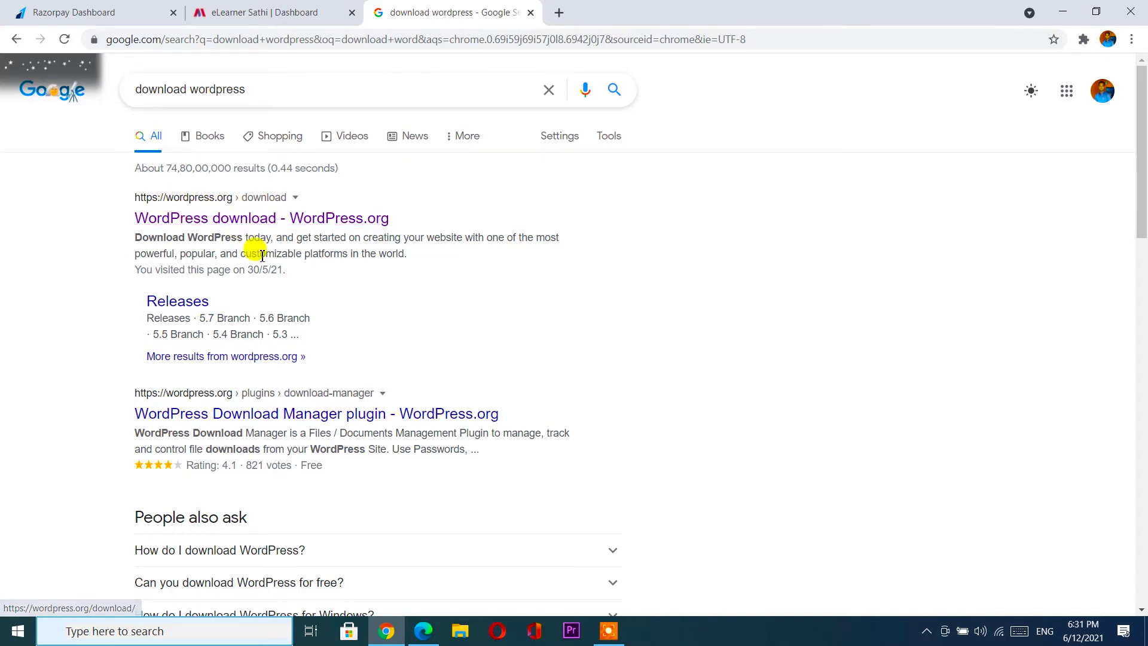
scroll(262, 256, "down", 5)
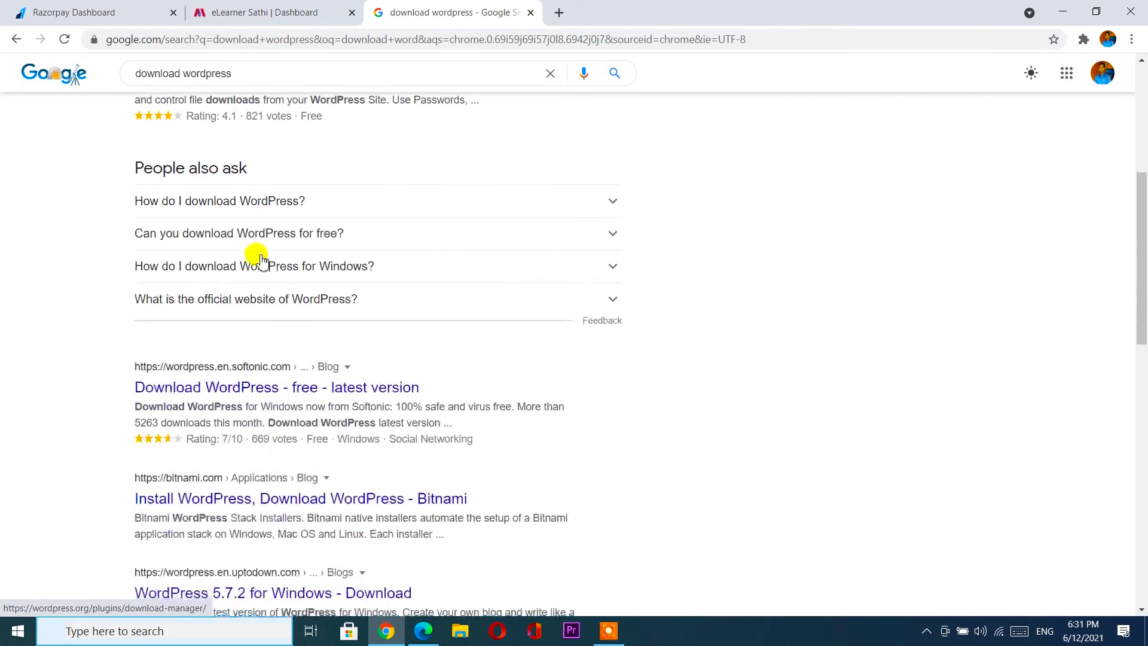
scroll(262, 260, "down", 1)
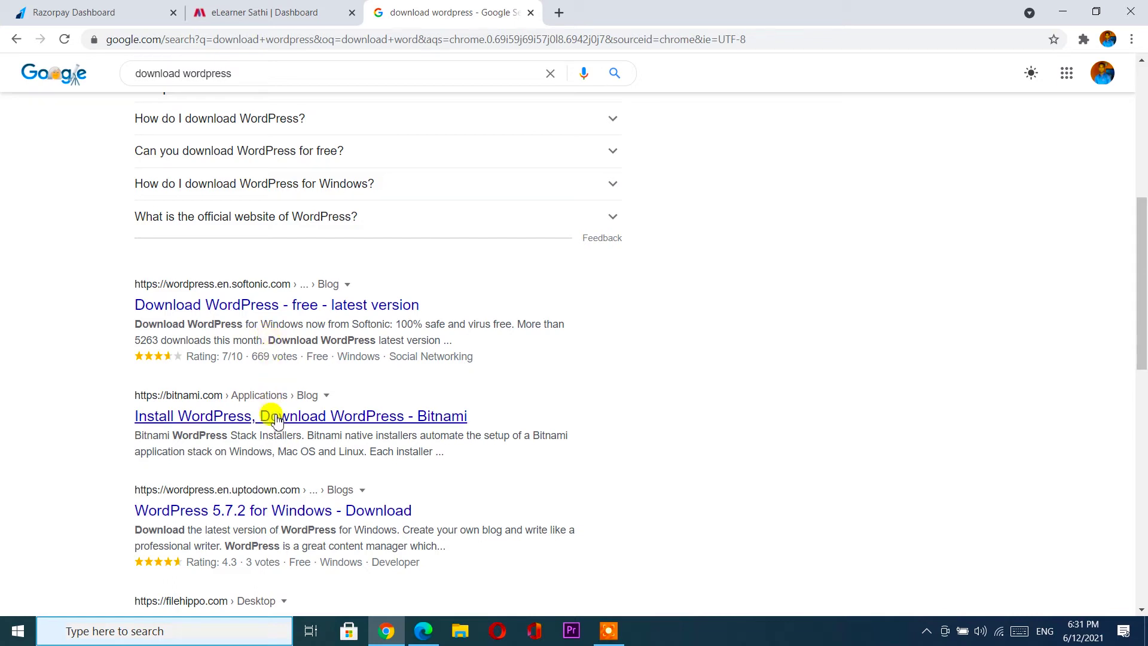
scroll(277, 421, "up", 5)
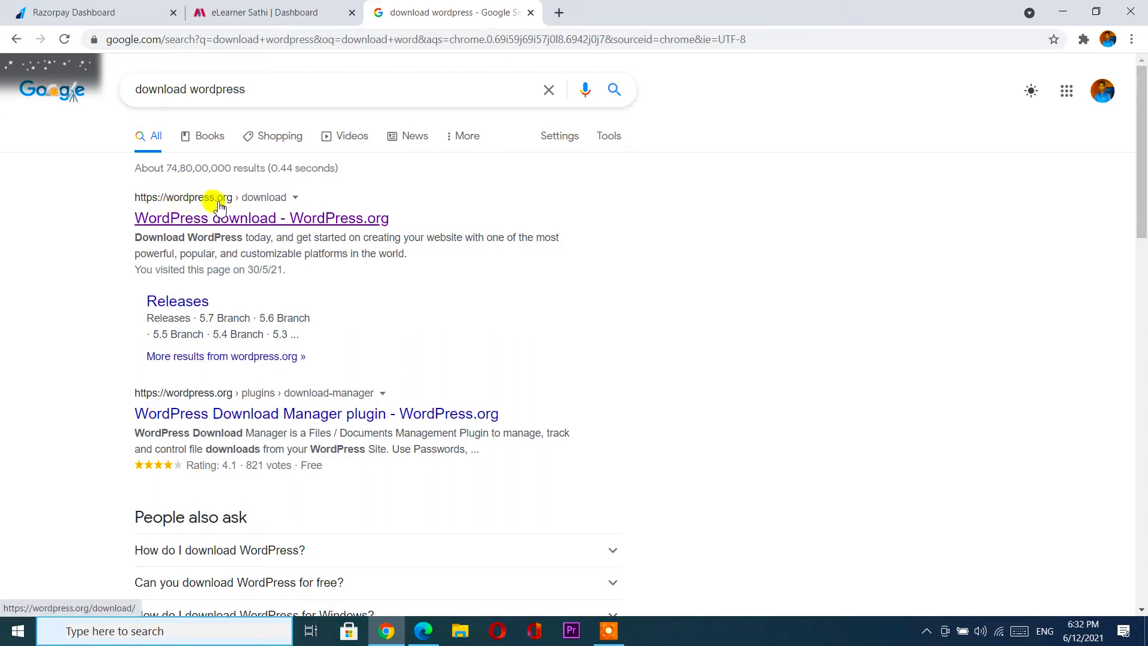
left_click(226, 219)
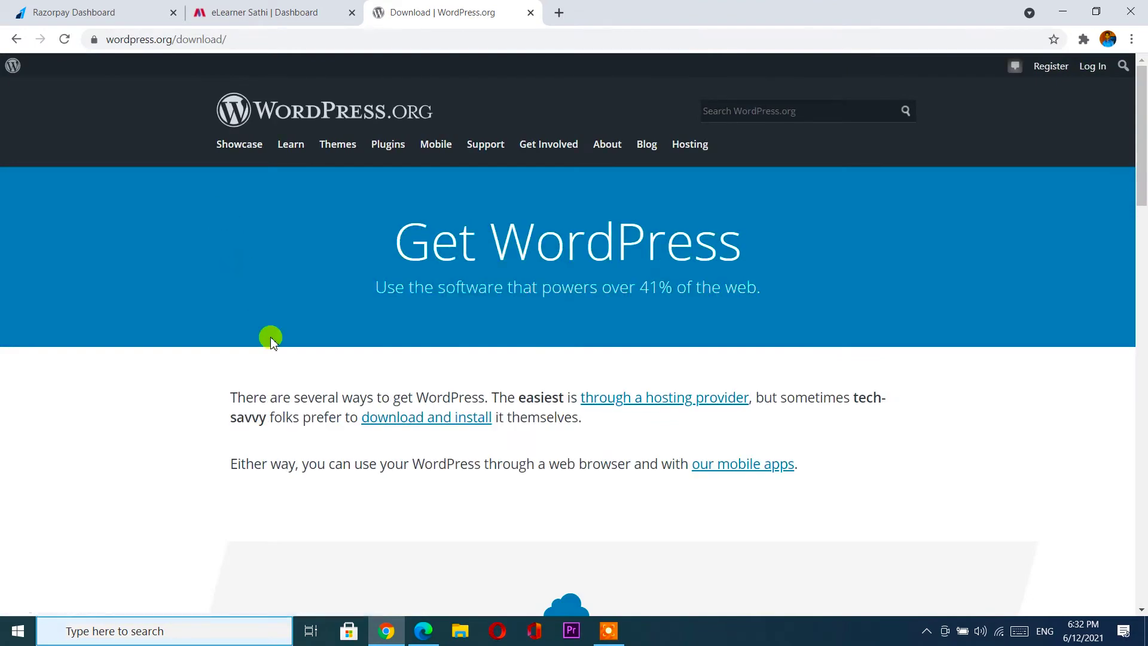
Download WordPress 5.7.2 as a zip, dismiss the Hooray popup, and minimize Chrome.
scroll(270, 340, "down", 7)
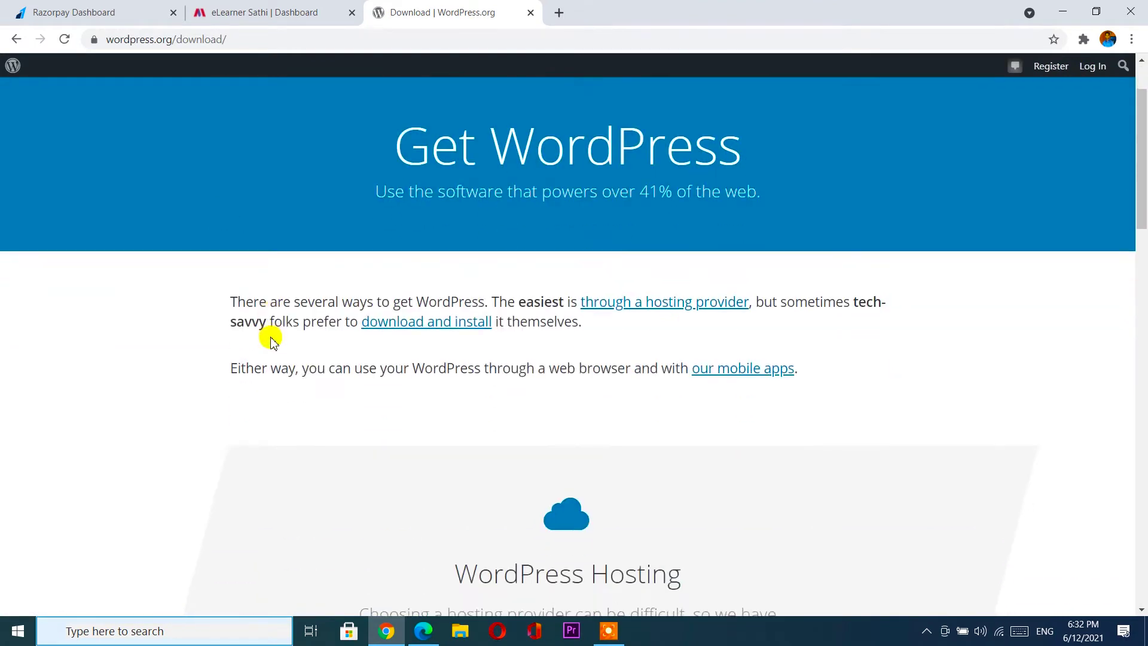
scroll(270, 339, "down", 7)
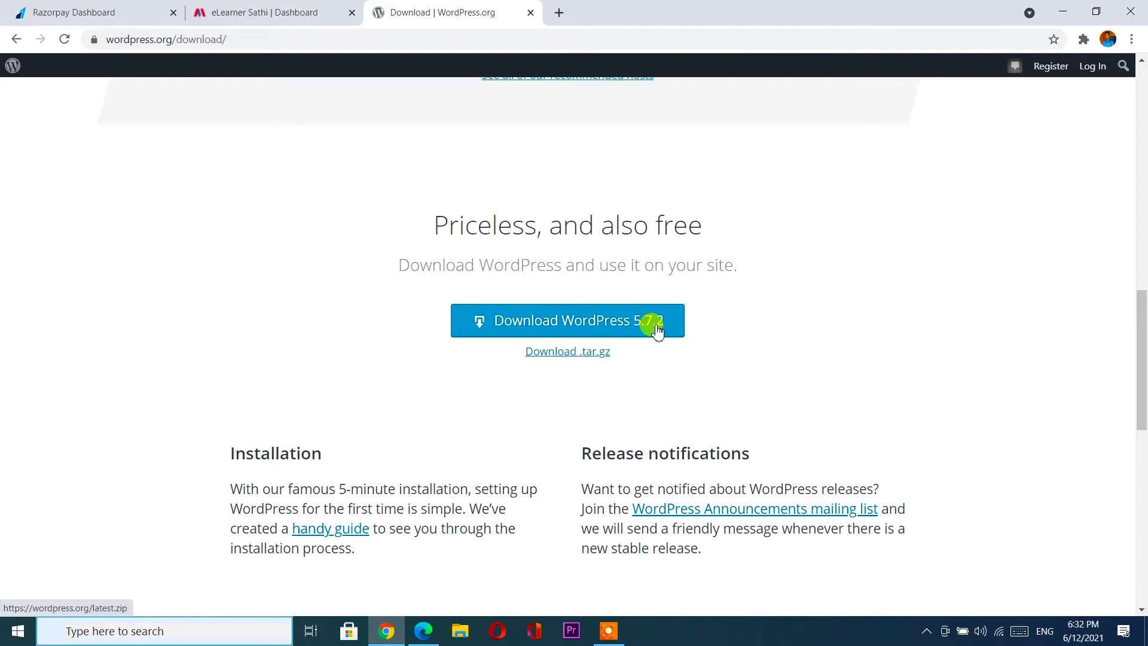
left_click(598, 325)
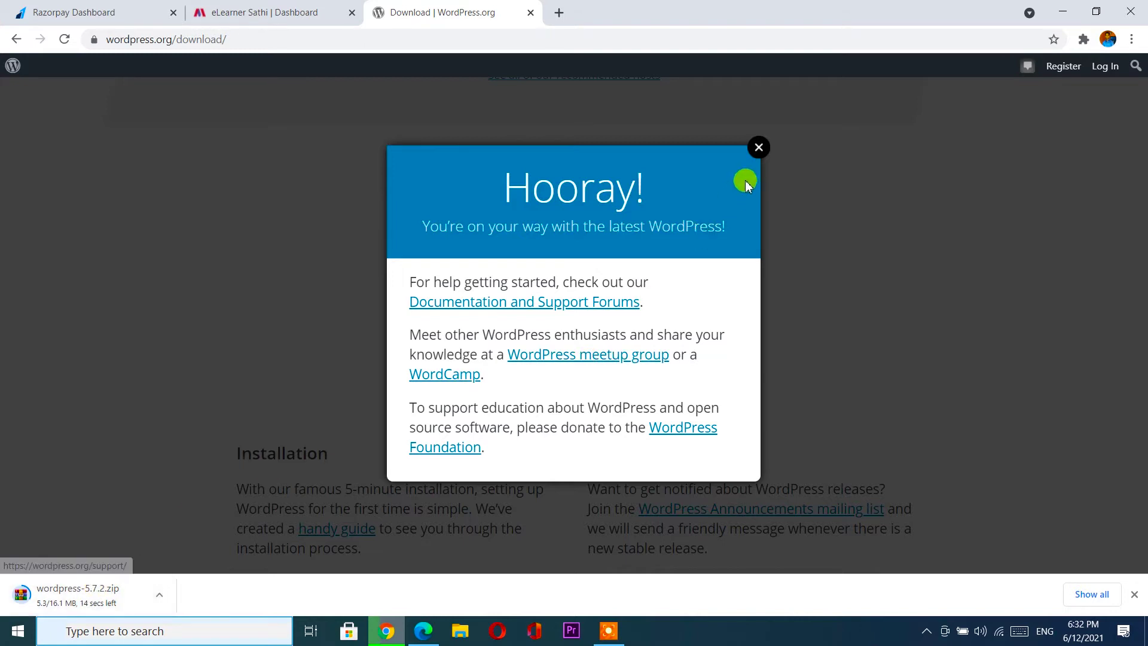
left_click(760, 147)
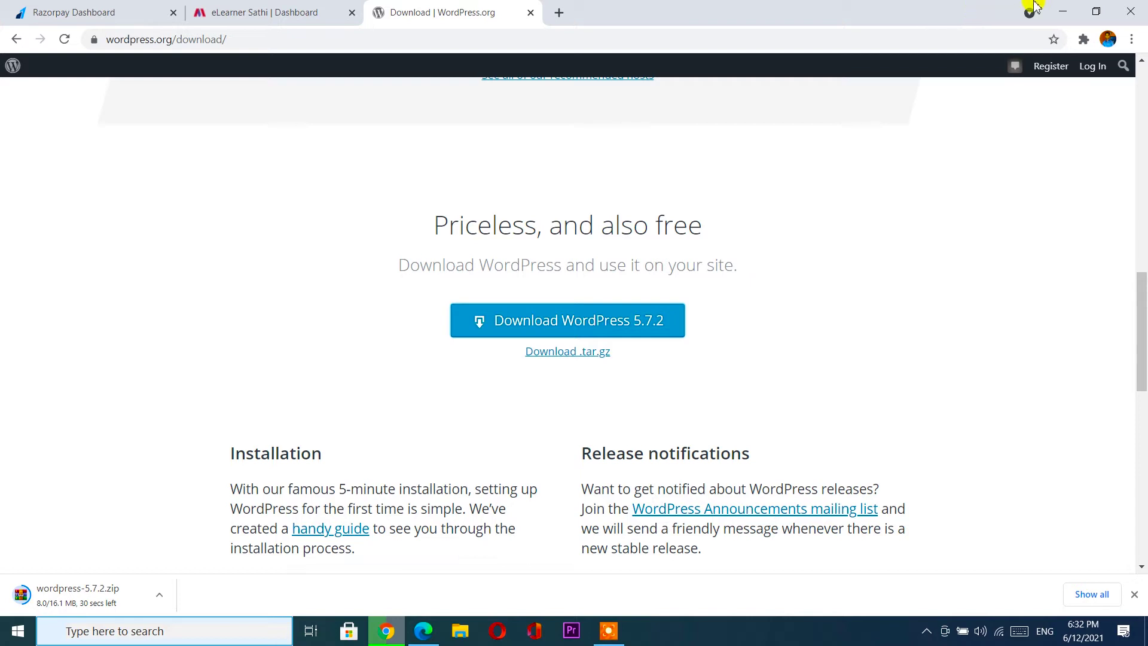
left_click(1065, 7)
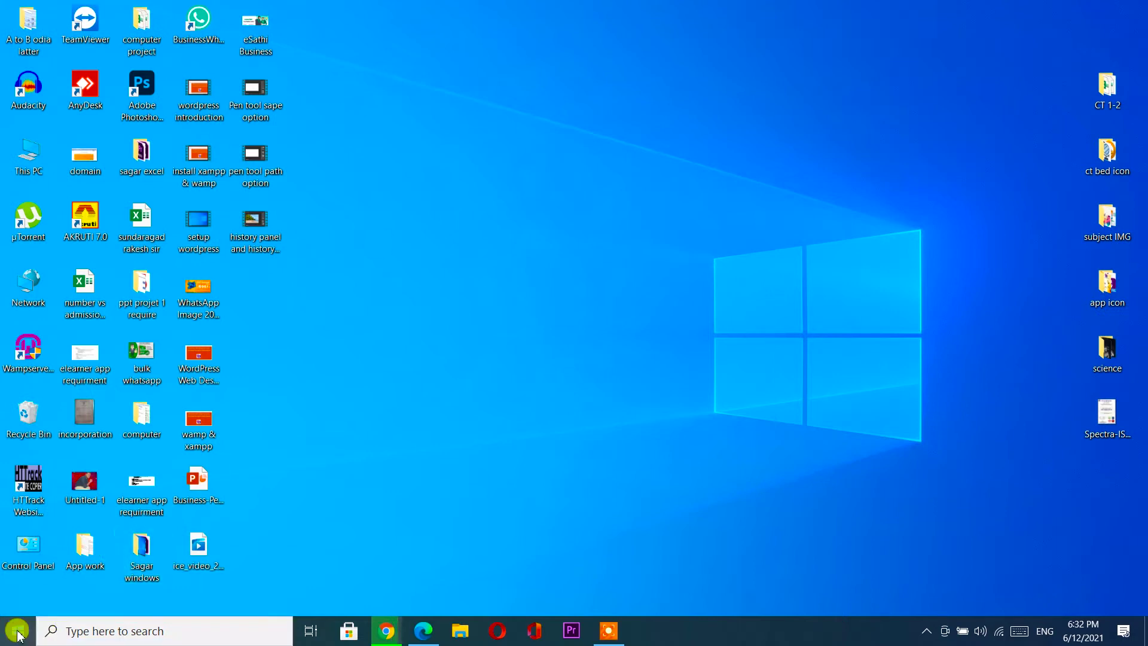
Launch XAMPP Control Panel v3.3.0 from search and the Start menu's XAMPP group, then position its window.
left_click(85, 635)
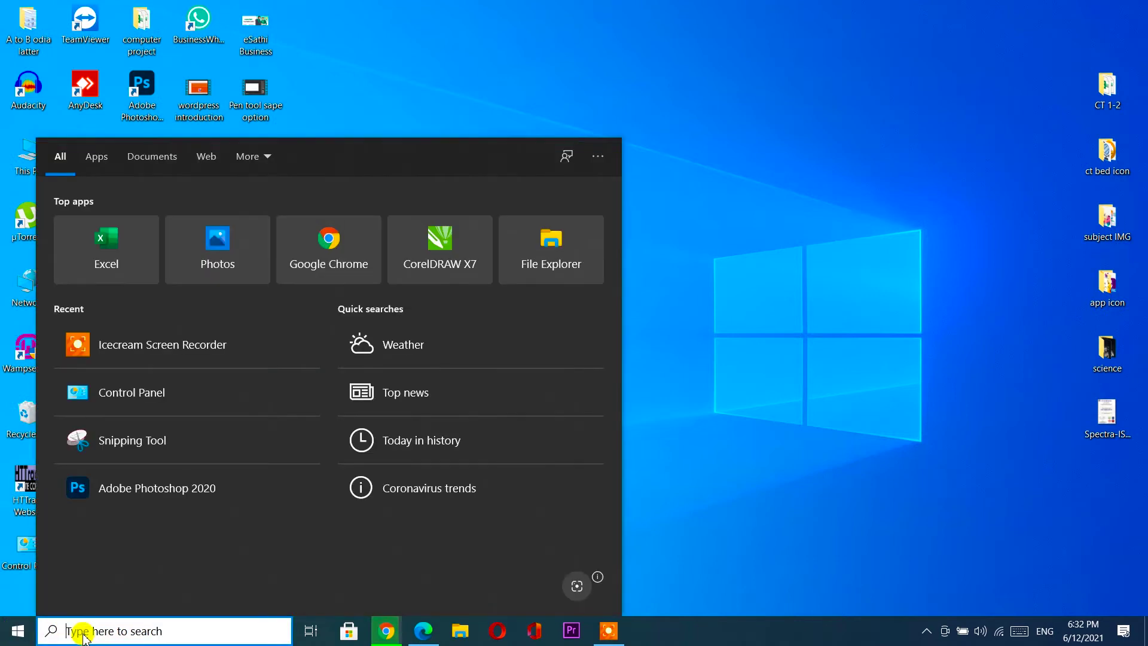
type("xa")
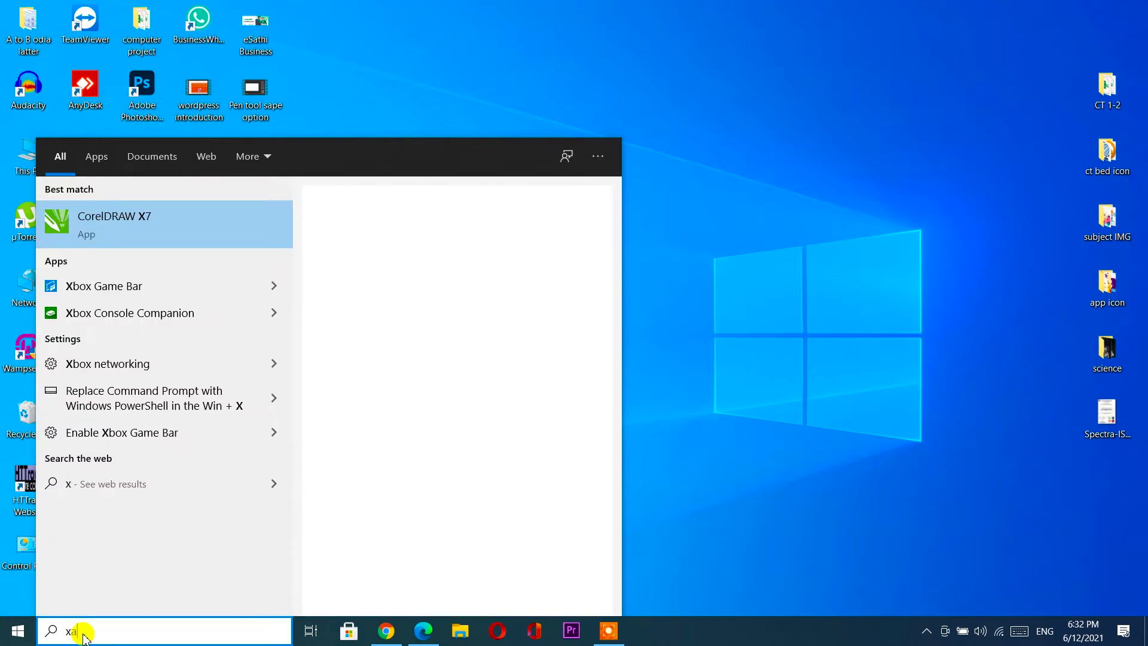
type("mp")
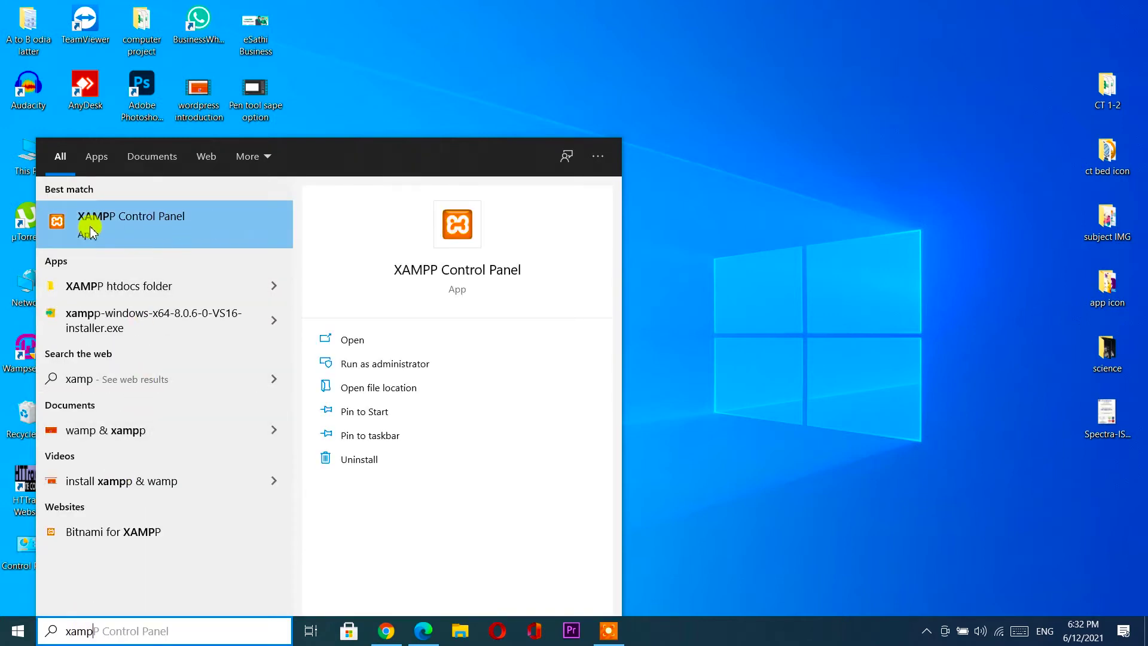
left_click(128, 232)
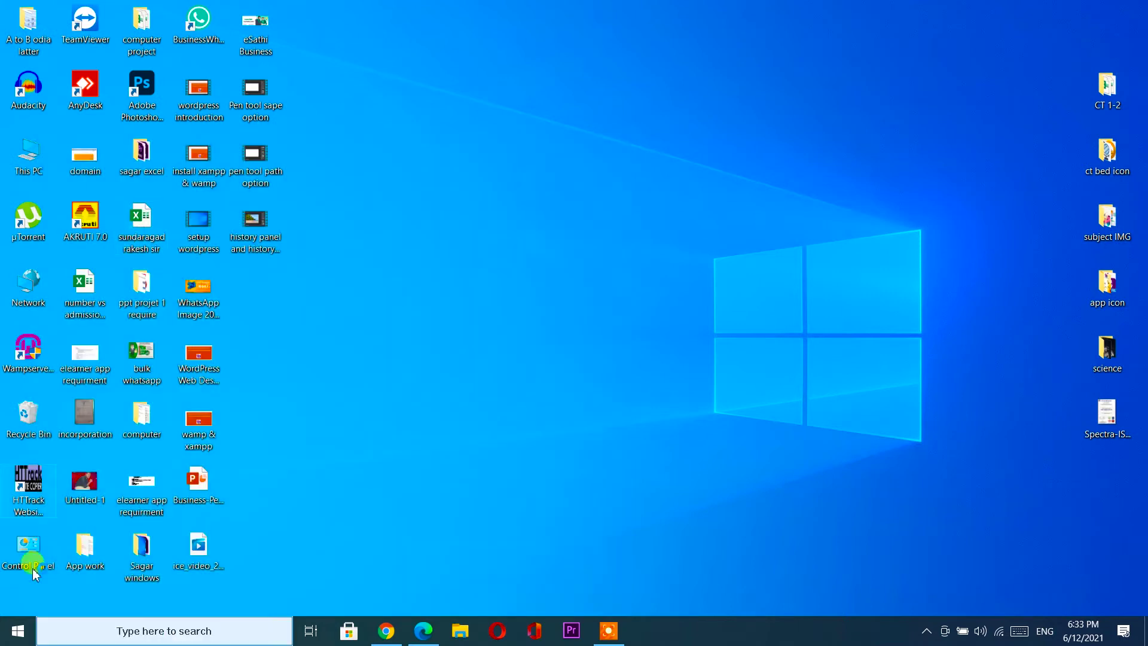
left_click(5, 641)
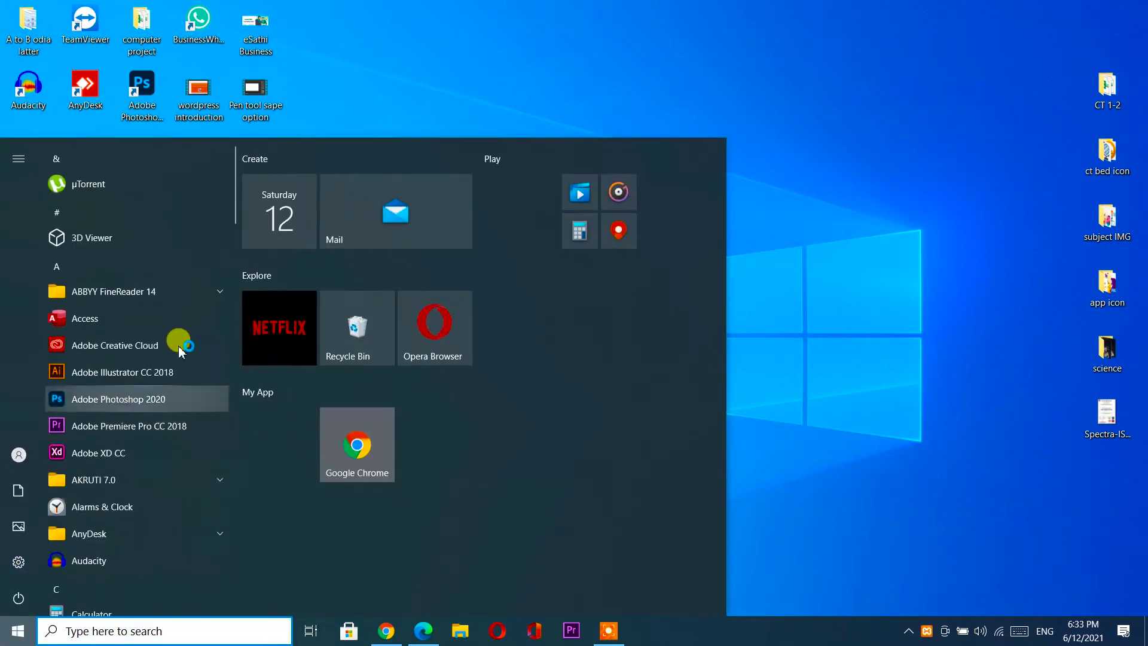
left_click_drag(235, 191, 228, 556)
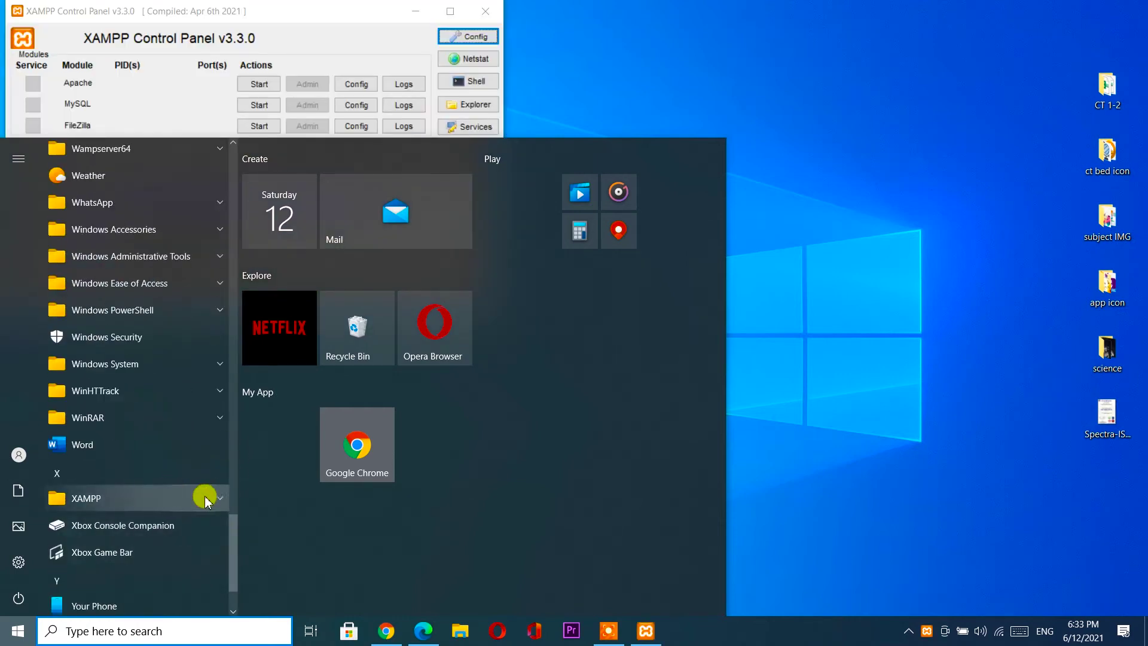
left_click(210, 496)
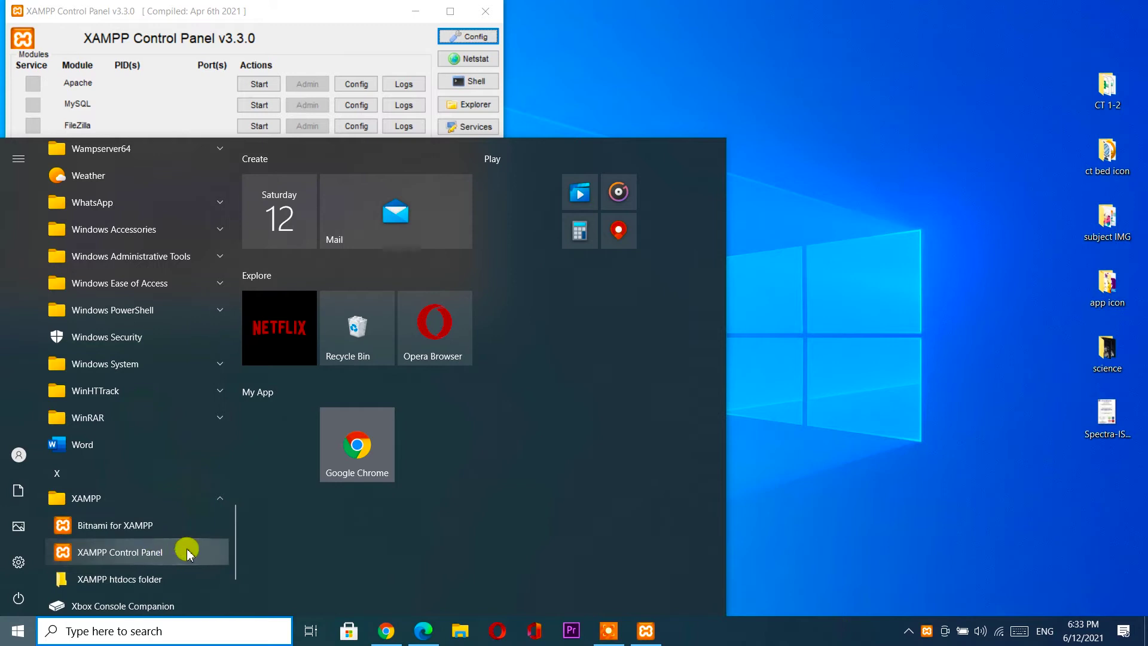
left_click(879, 372)
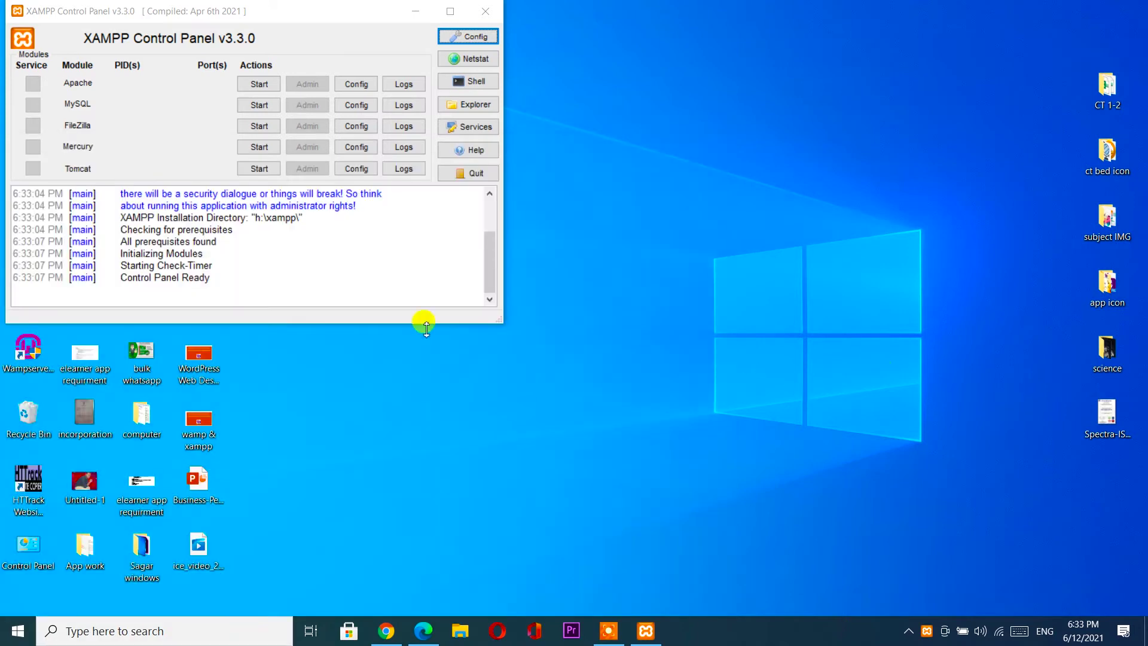
left_click_drag(289, 8, 414, 54)
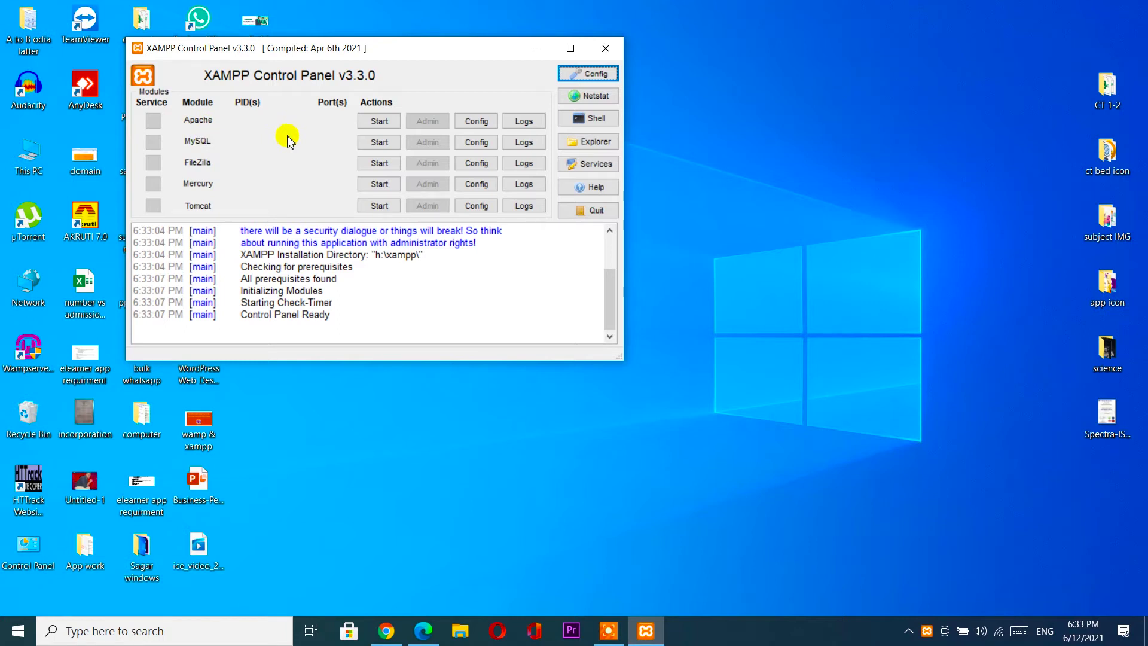
Start Apache on ports 80 and 443, and MySQL on port 3306.
left_click(379, 121)
left_click(379, 144)
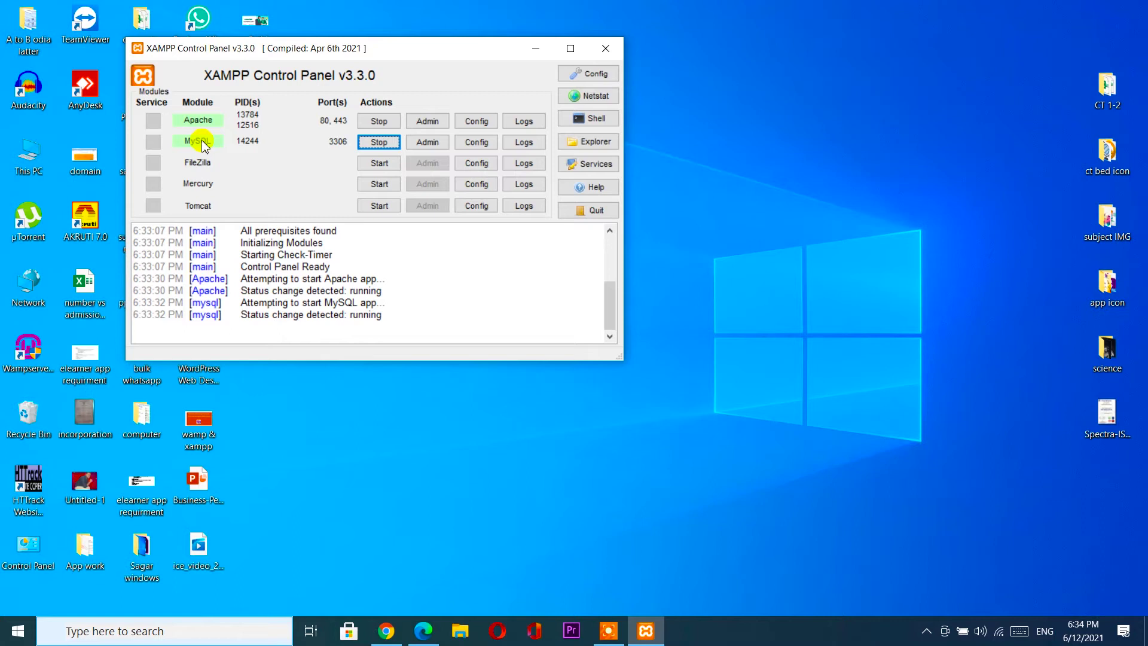
Review the XAMPP welcome dashboard through Apache Admin, then close its tab.
left_click(433, 125)
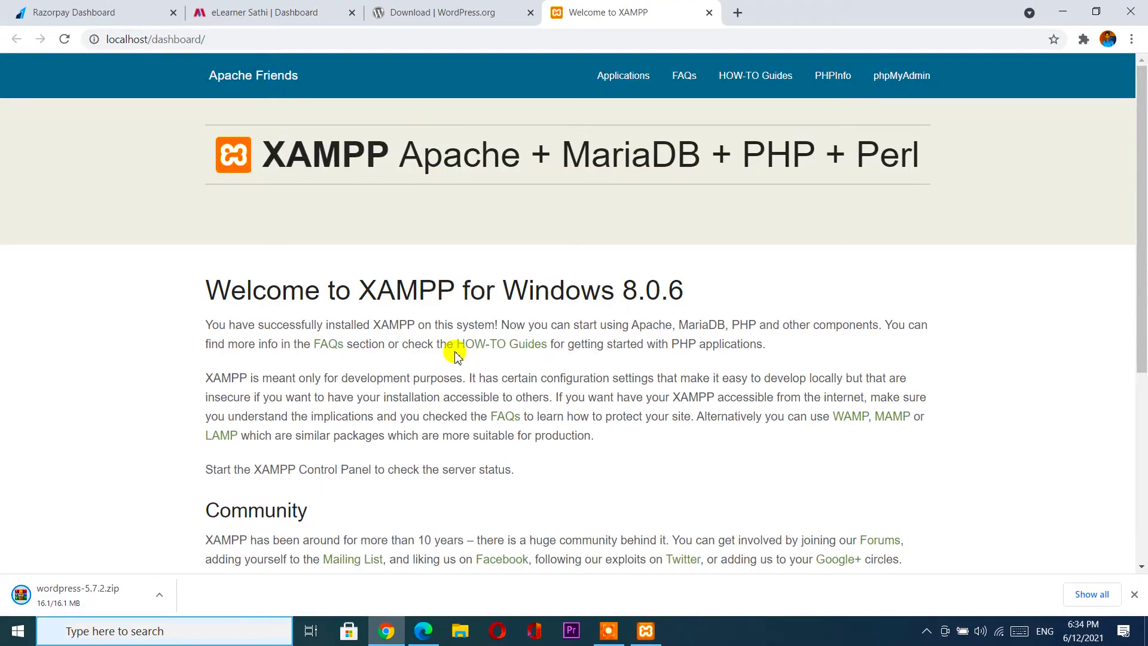
scroll(455, 353, "down", 5)
scroll(454, 353, "up", 5)
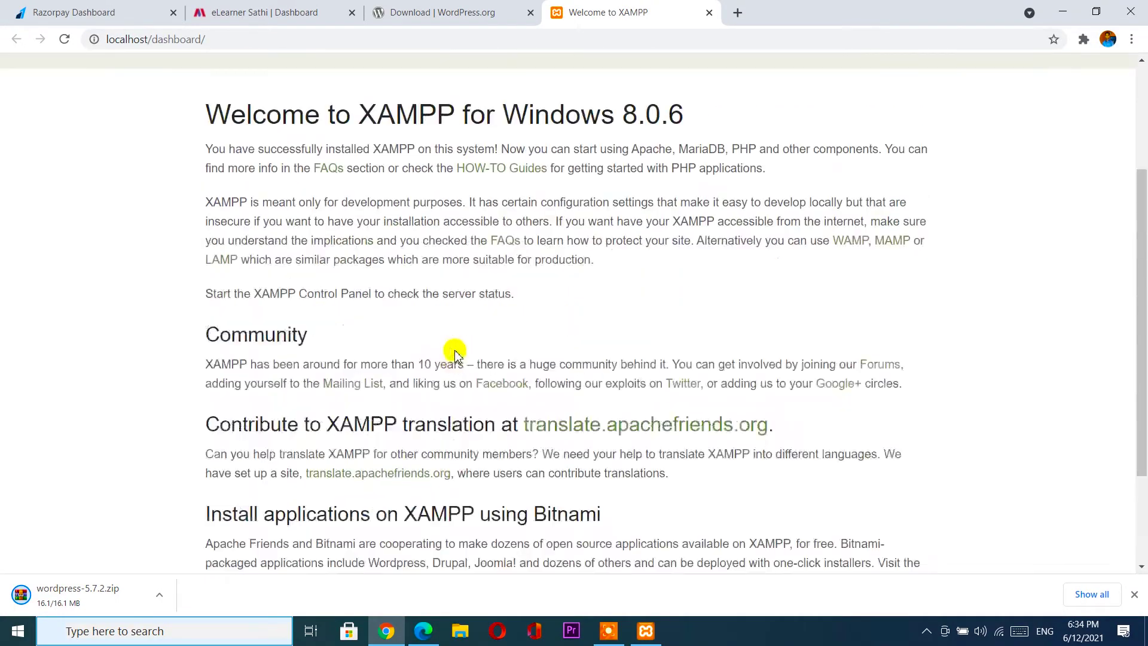
left_click(709, 12)
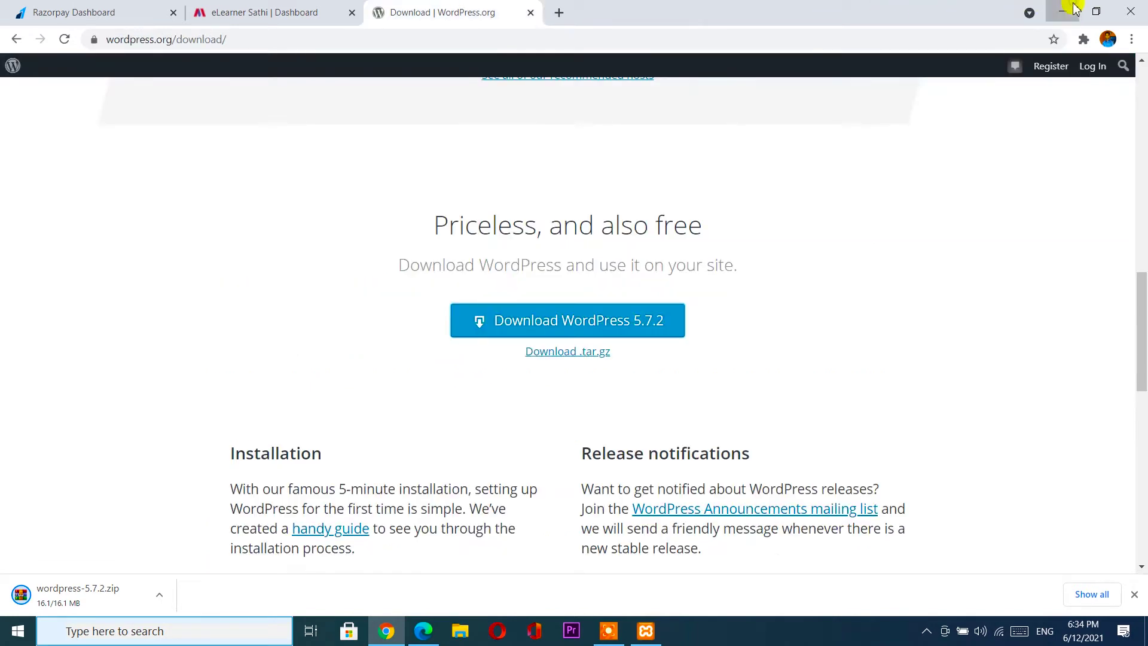
Load phpMyAdmin through MySQL Admin, then bring up File Explorer at Quick access.
left_click(1063, 11)
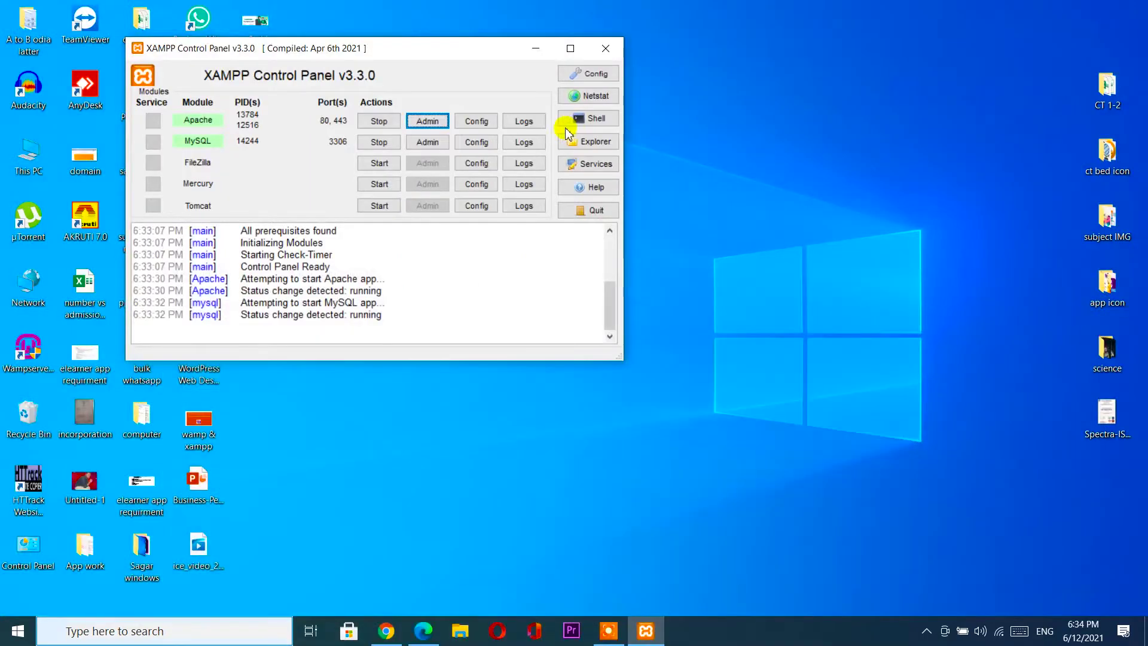
left_click(423, 145)
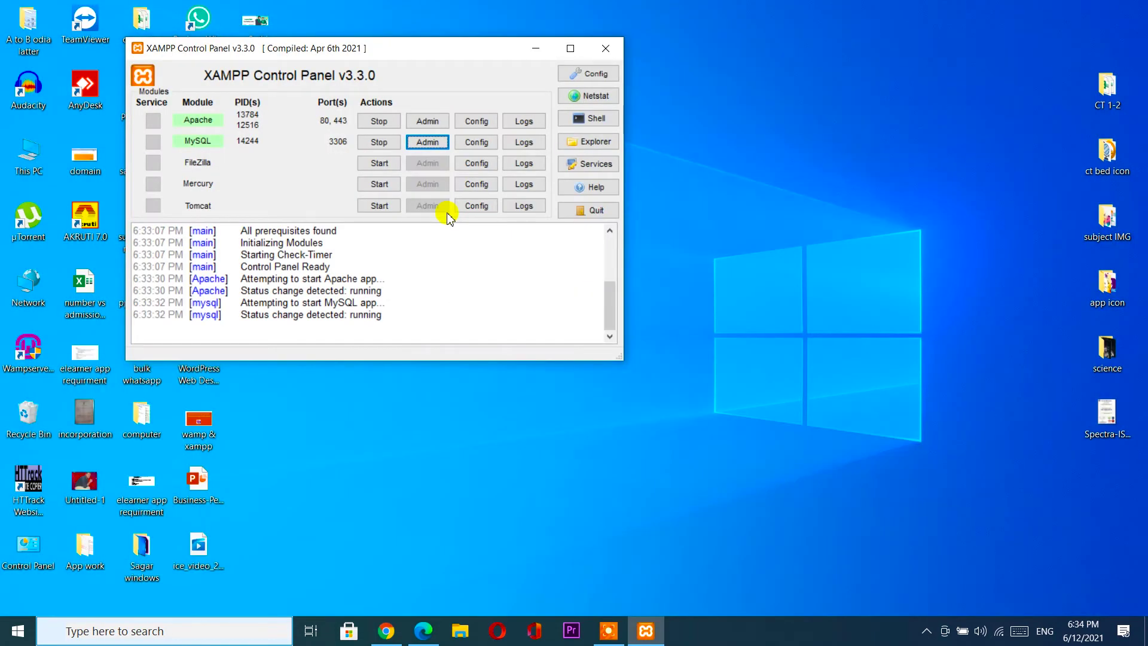
left_click(460, 631)
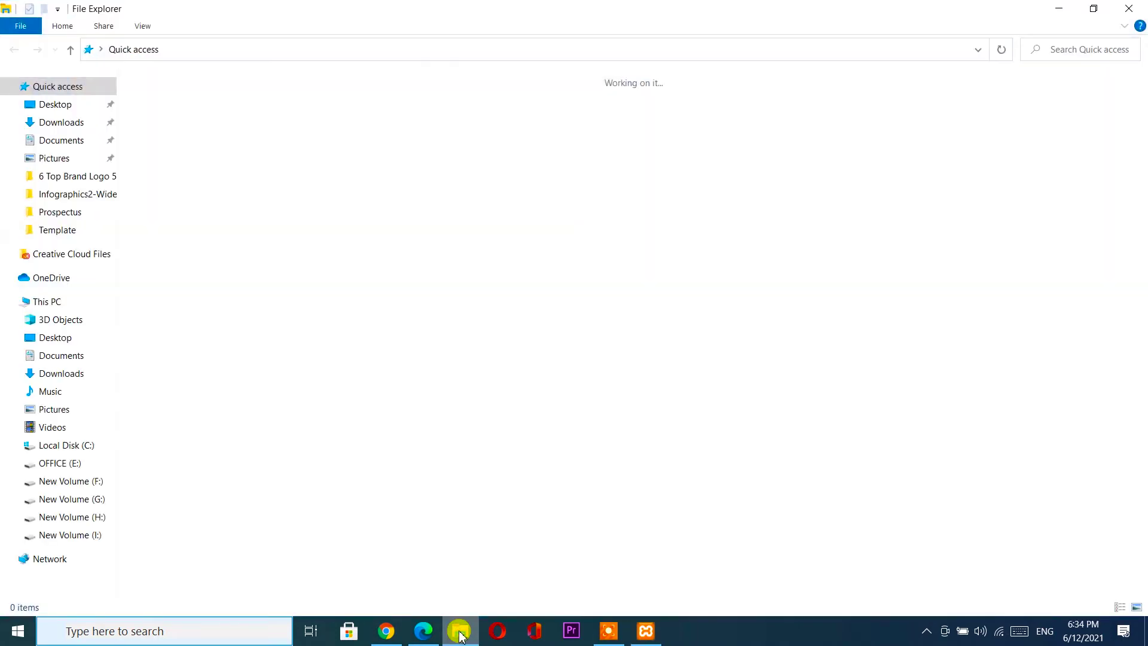
Extract wordpress-5.7.2.zip in Downloads into a Downloads\wordpress-5.7.2 folder.
left_click(59, 122)
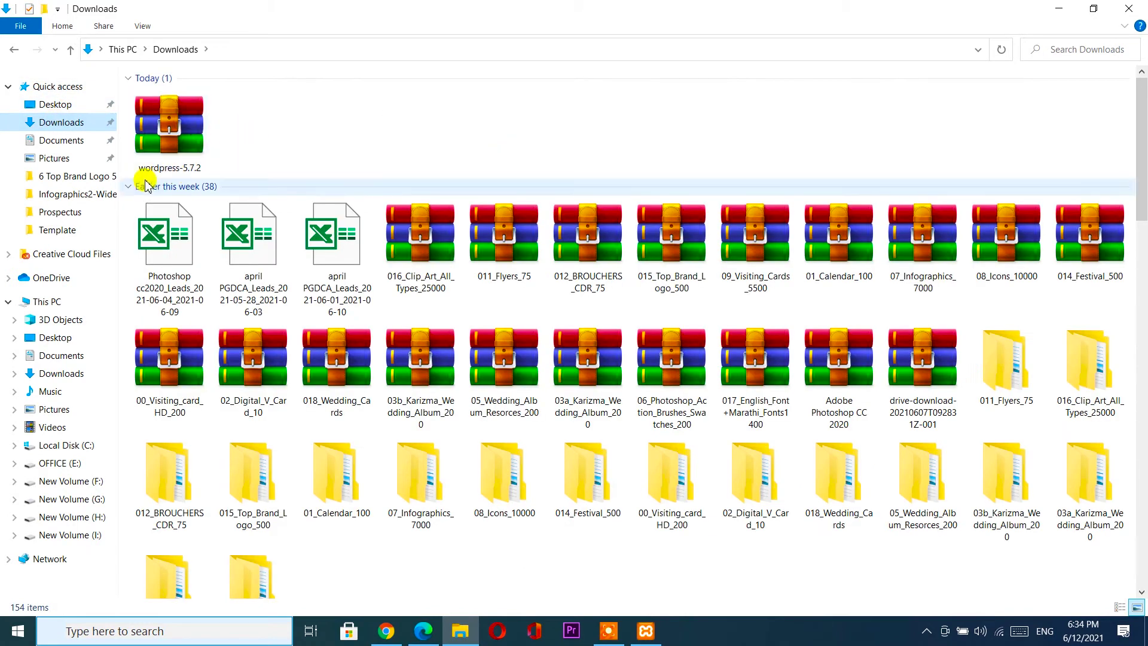
left_click(169, 136)
right_click(167, 131)
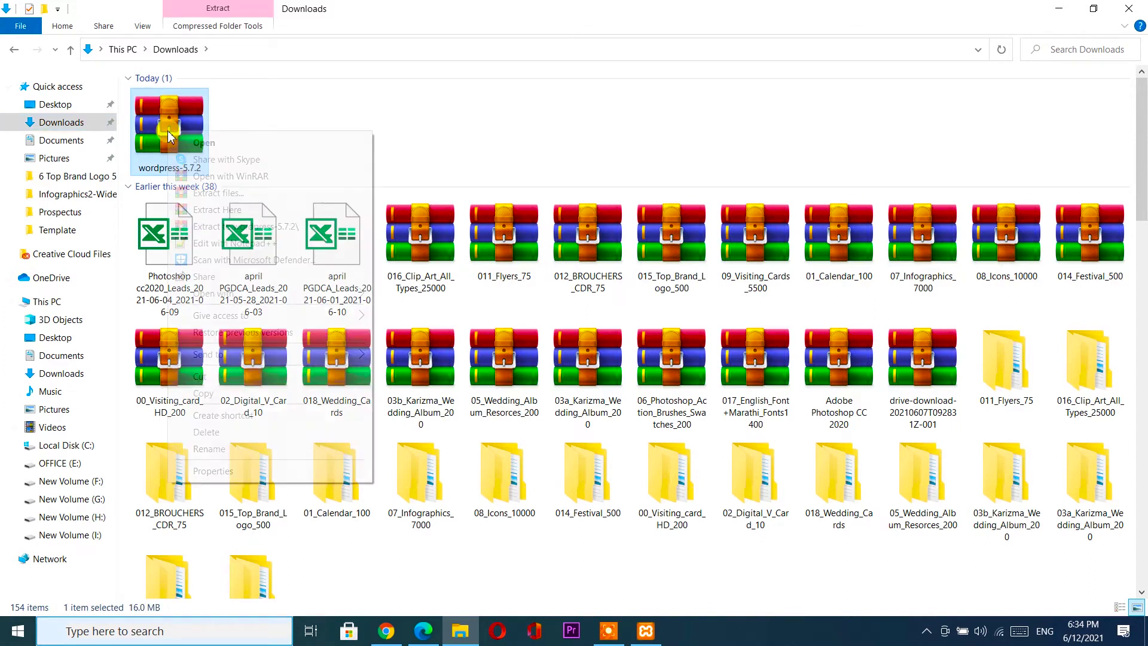
left_click(218, 194)
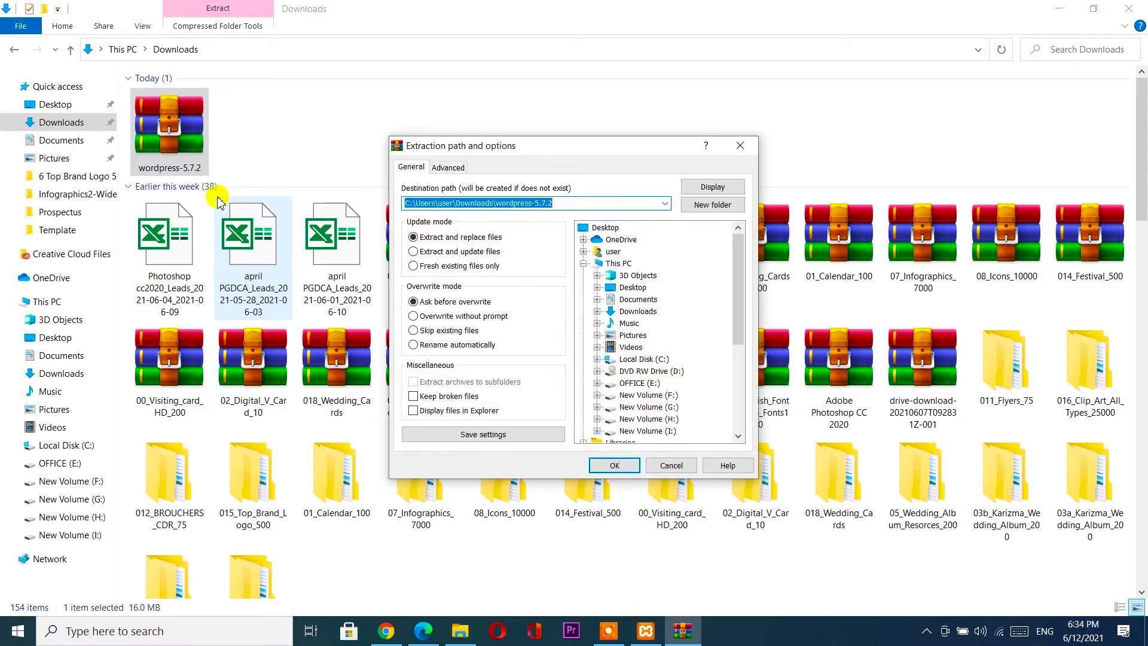
left_click(616, 465)
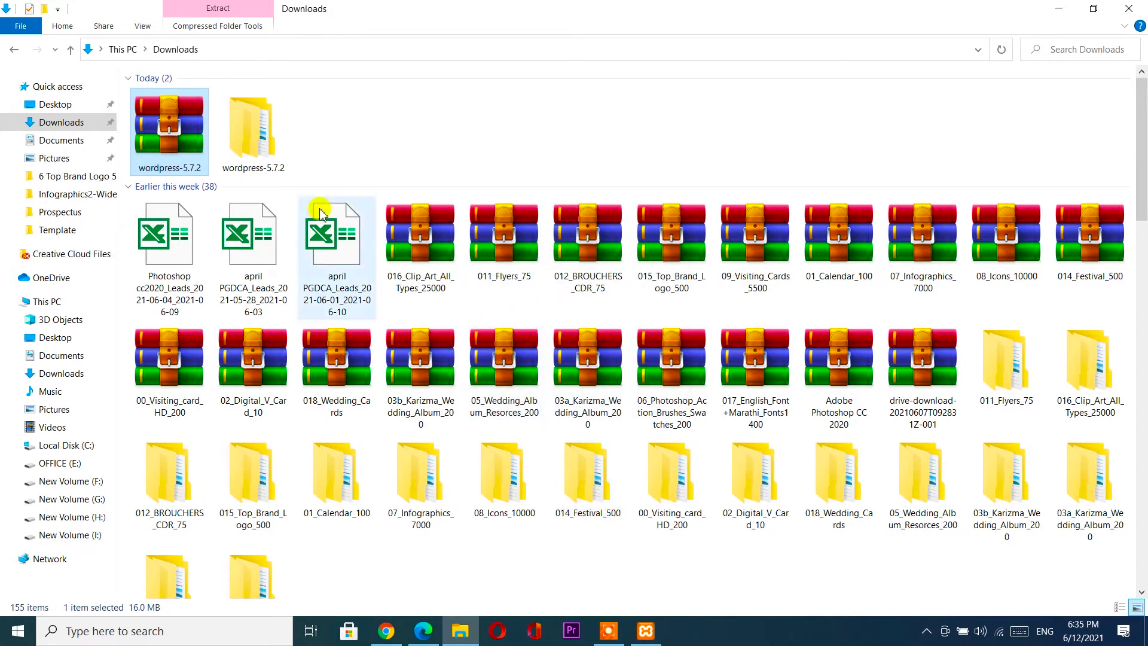
Select all 19 items in wordpress-5.7.2\wordpress, then switch to New Volume (H:).
double_click(256, 152)
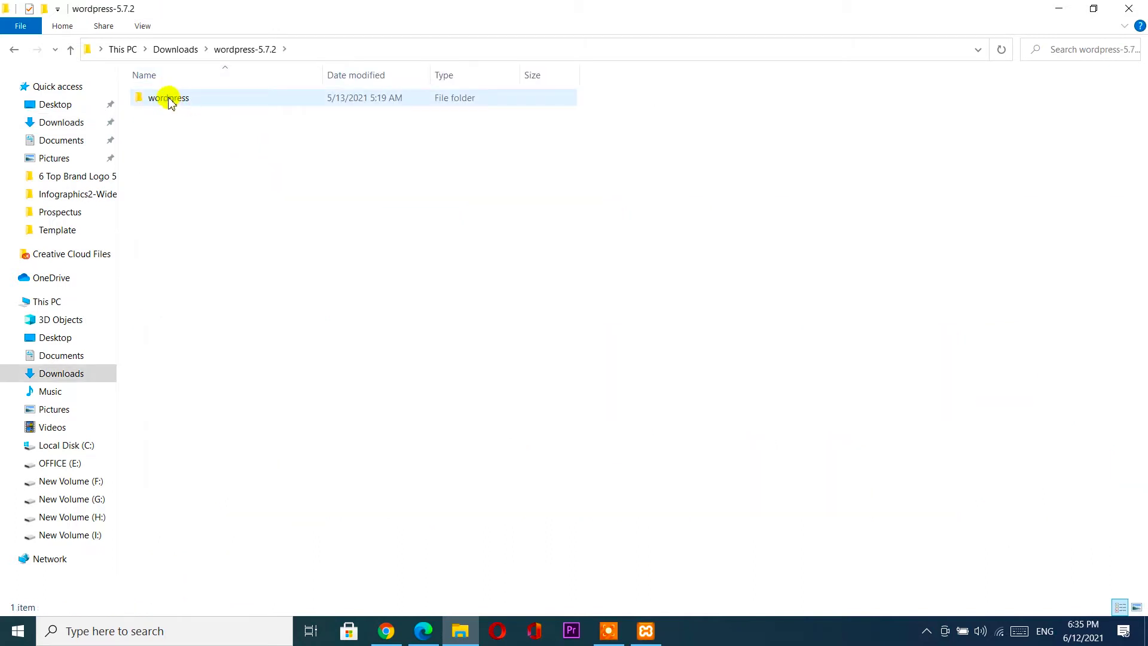
double_click(190, 99)
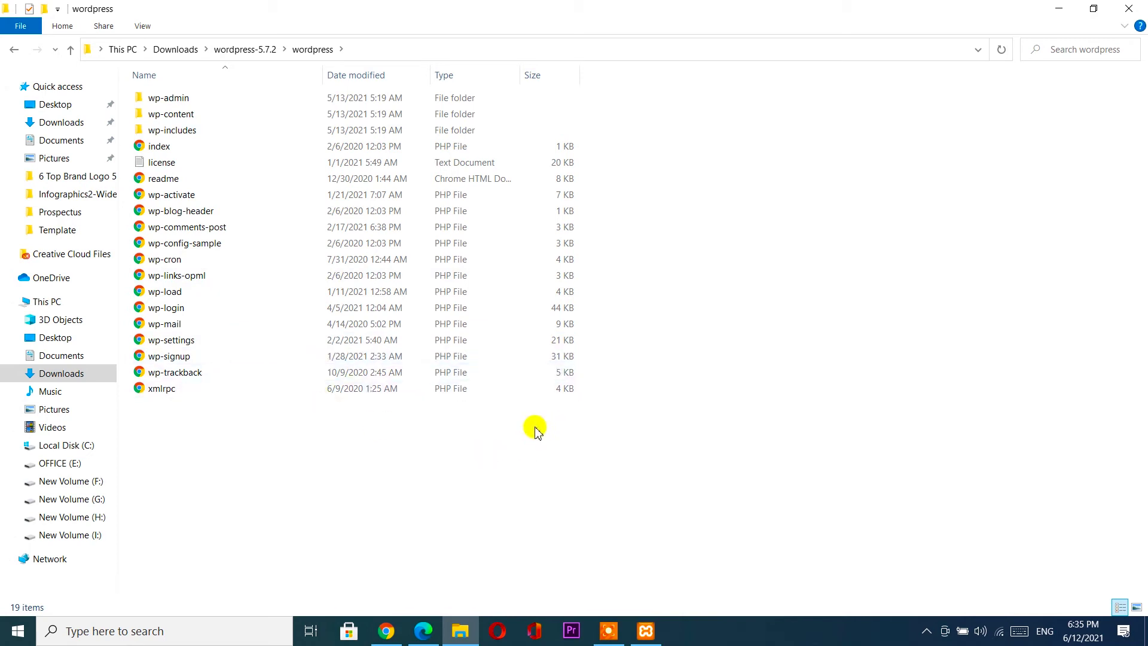
key("ctrl+a")
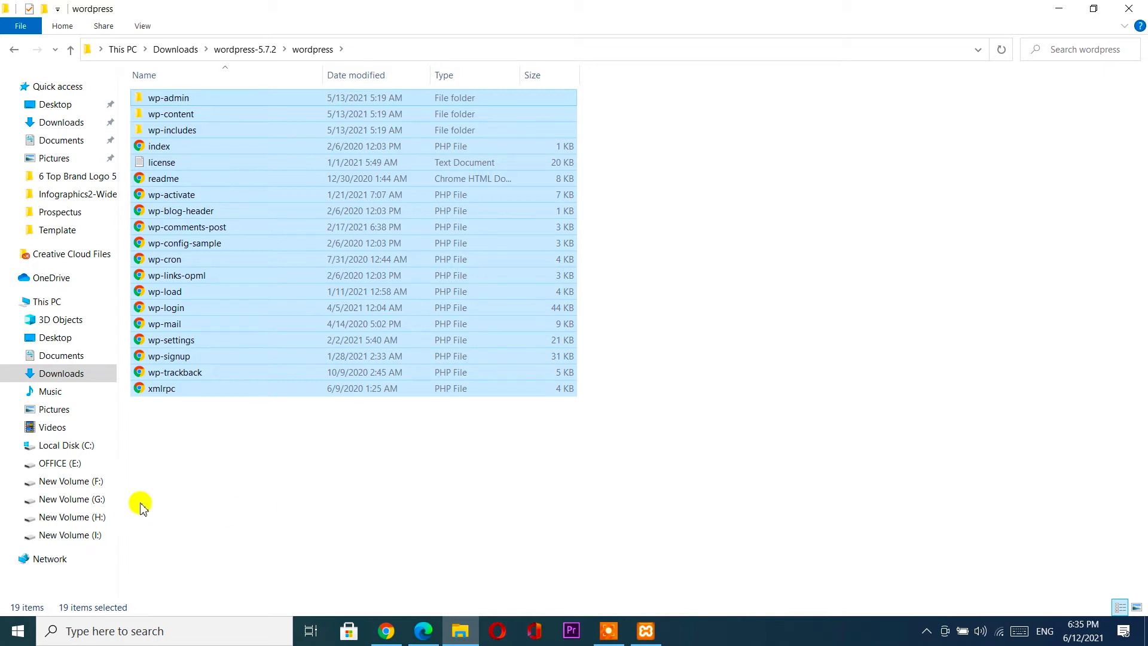
left_click(78, 520)
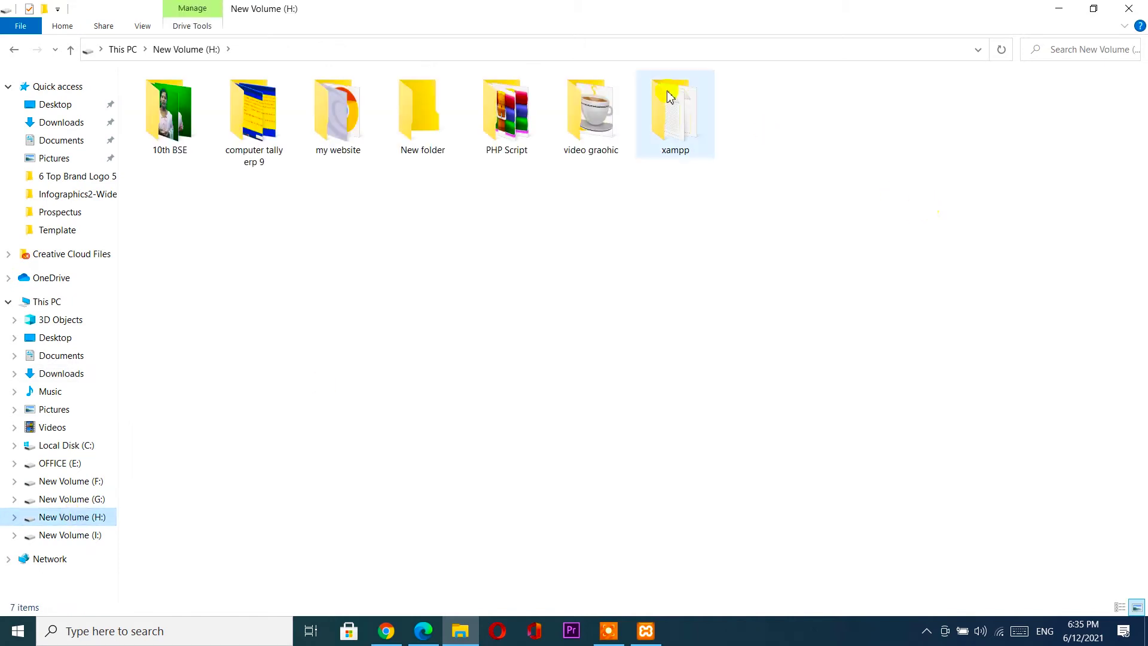
Create a new folder inside H:\xampp\htdocs.
double_click(683, 122)
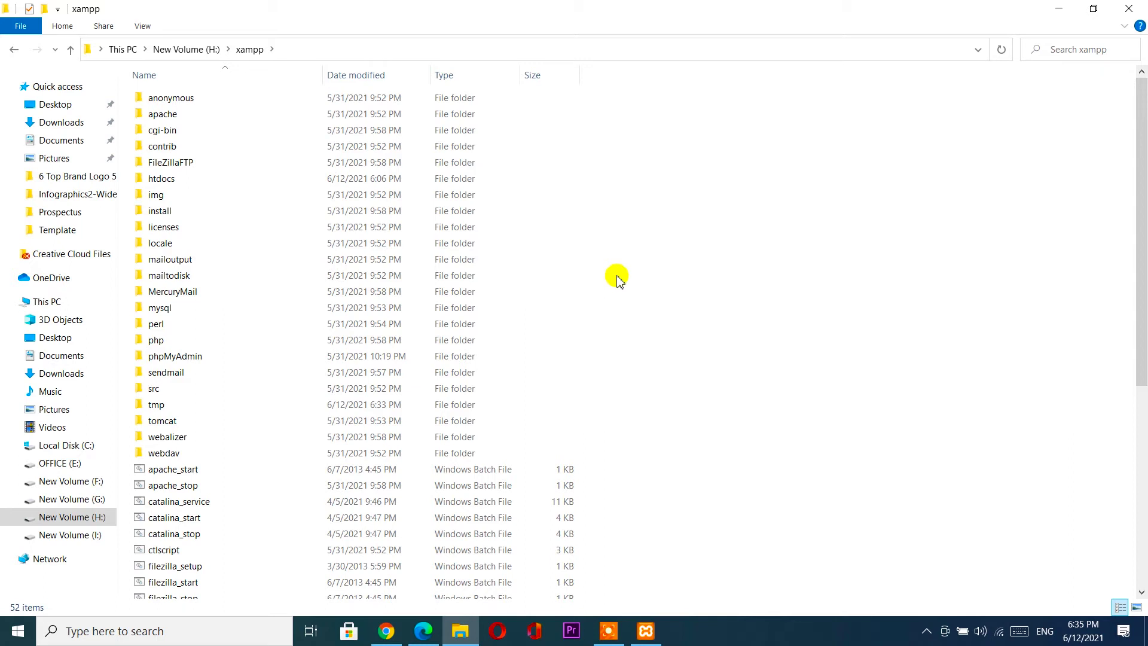
double_click(242, 180)
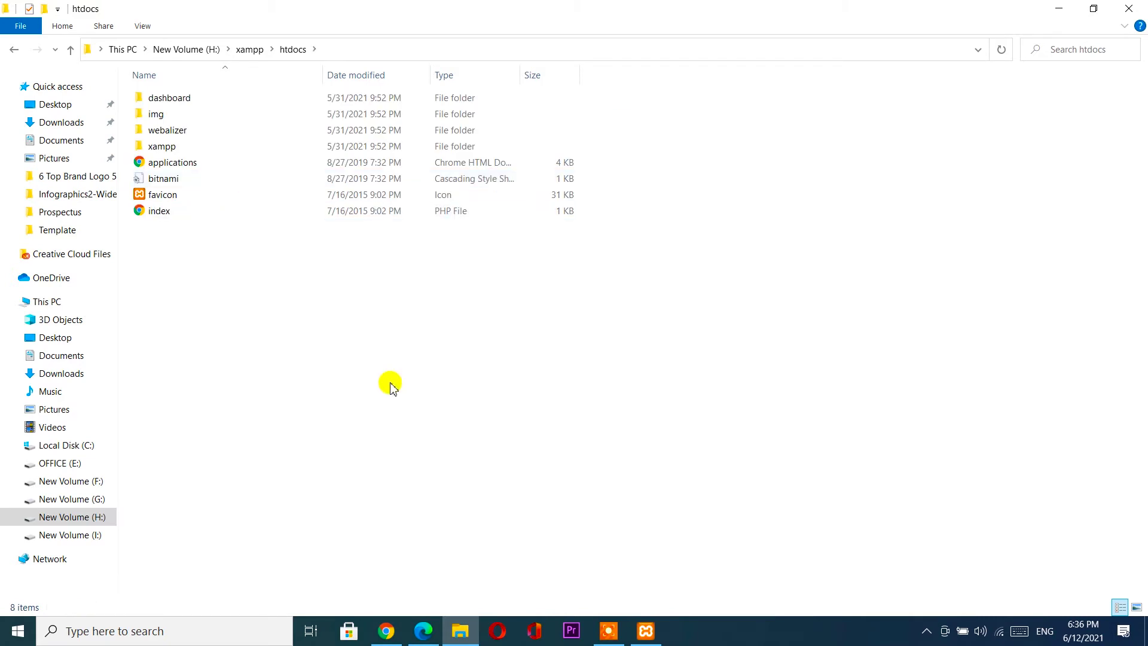
key("ctrl+shift+n")
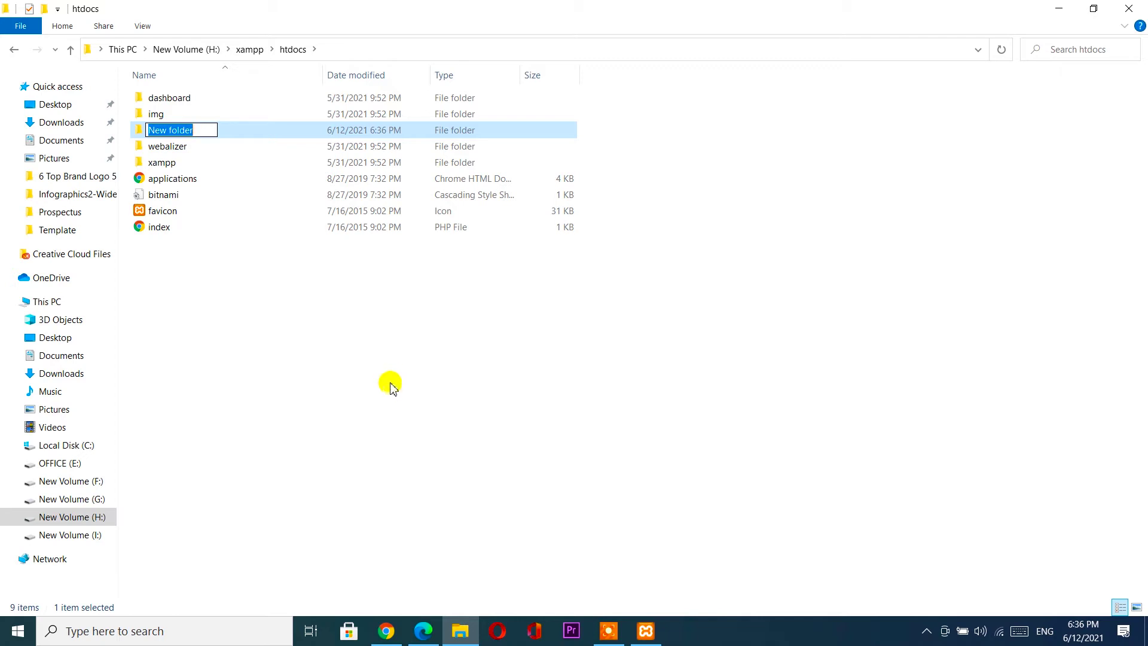
Name the new htdocs folder 'mywordpress'.
type("mywordpress")
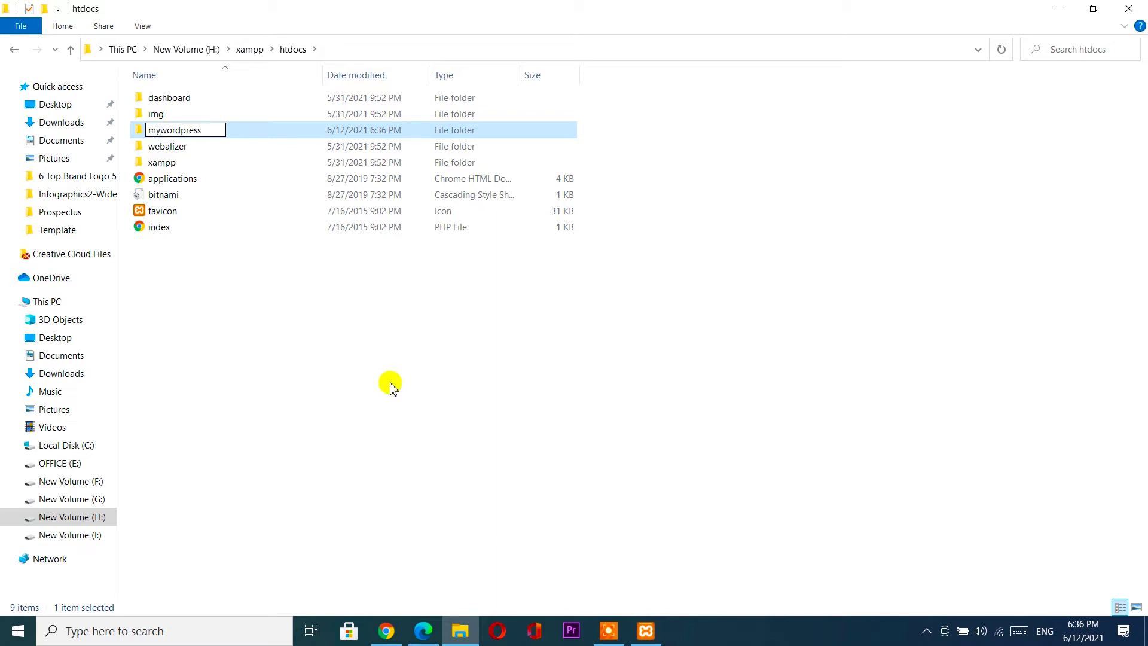
key("Return")
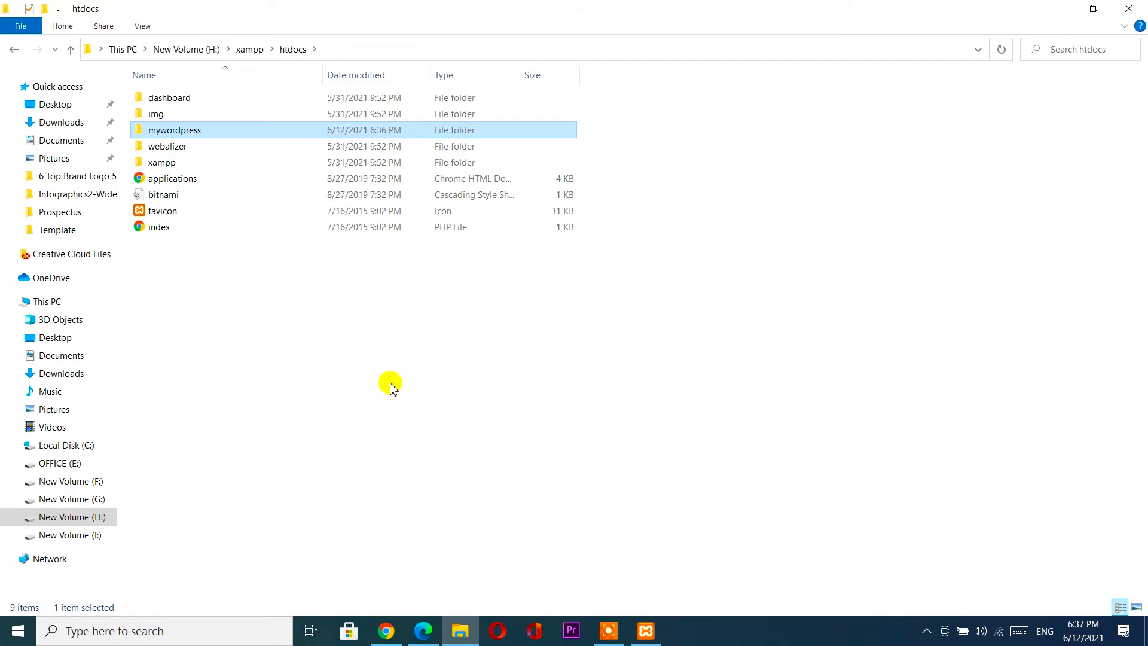
Paste the 19 WordPress files into H:\xampp\htdocs\mywordpress and clear the selection.
left_click(240, 131)
double_click(240, 132)
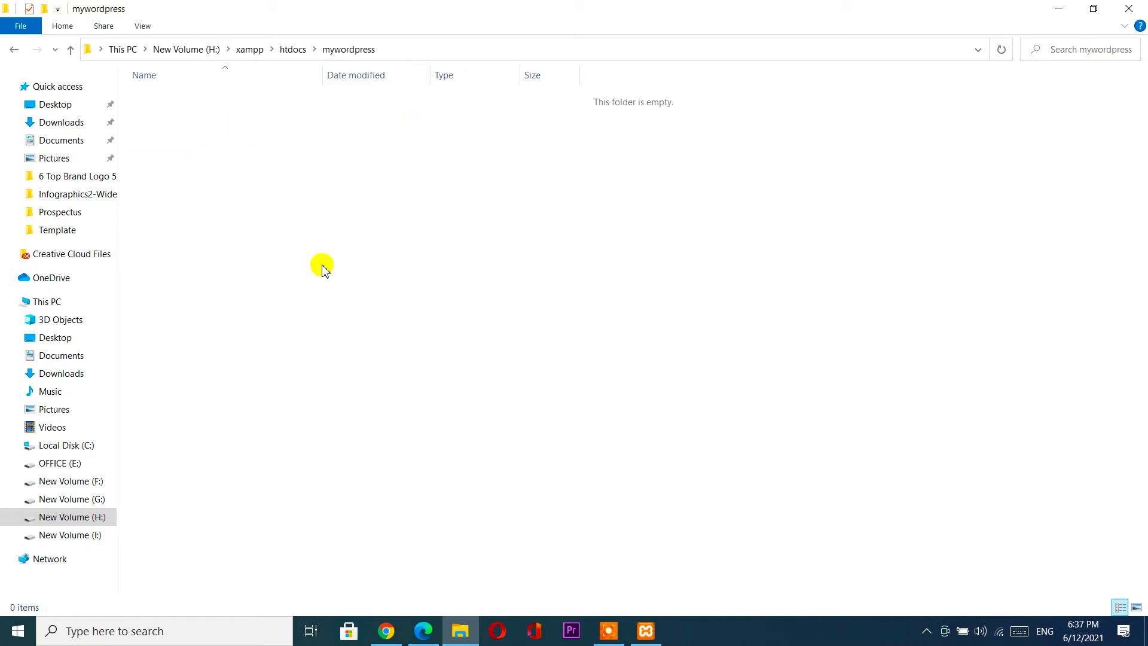
key("ctrl+v")
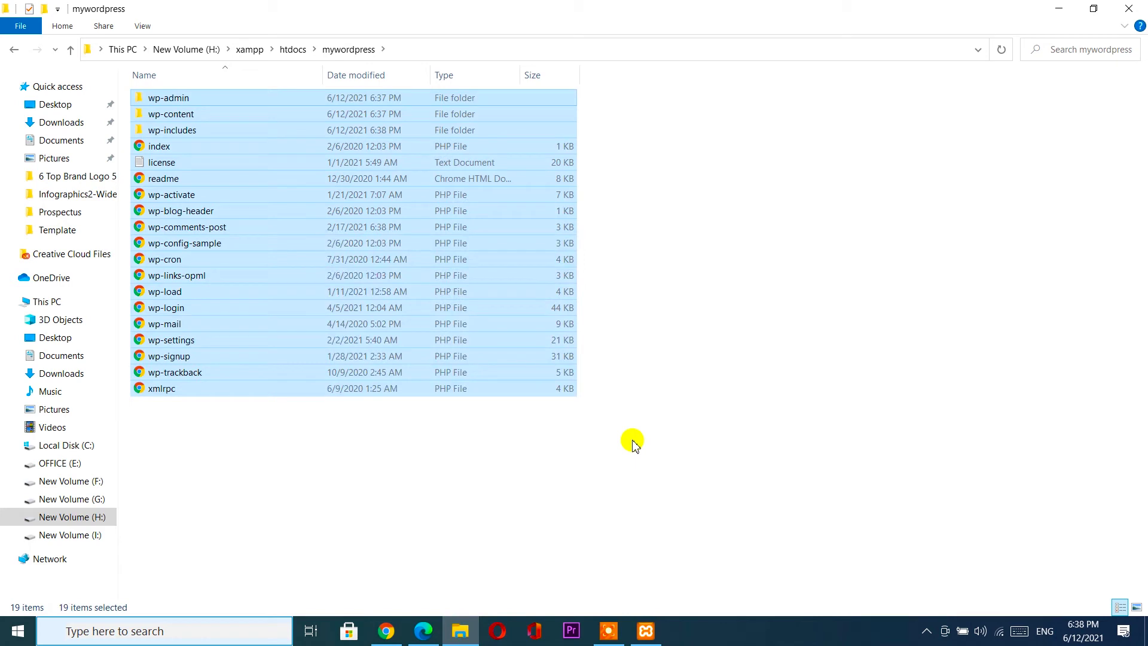
left_click(550, 443)
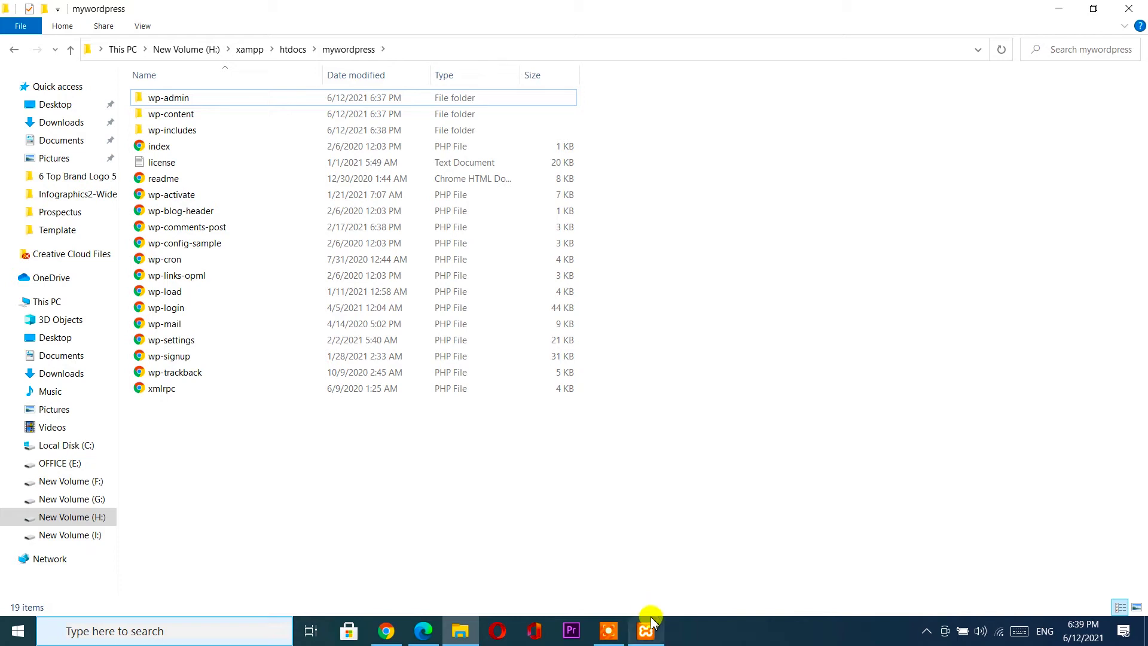
Open phpMyAdmin through the Admin button on XAMPP's MySQL row.
mouse_move(651, 630)
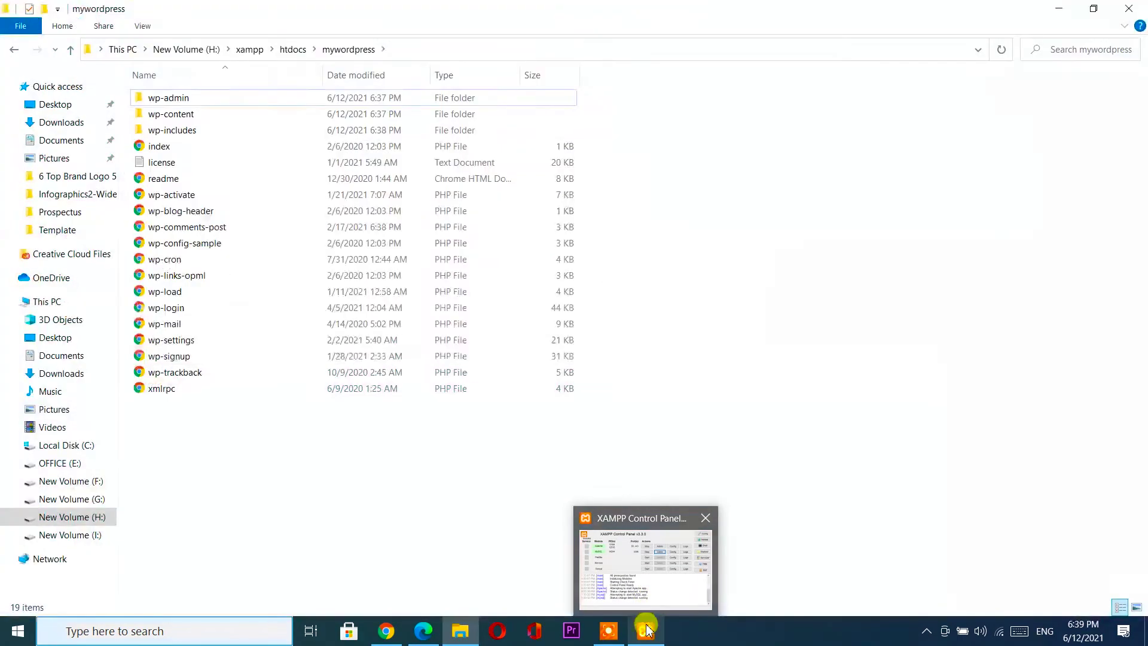
left_click(646, 629)
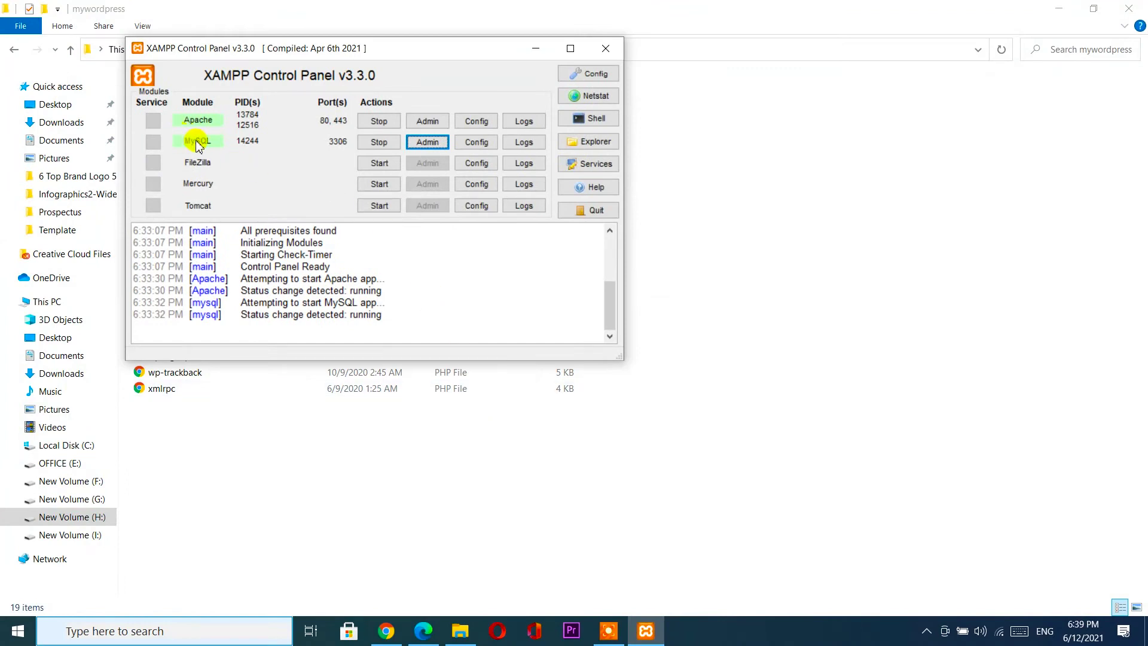
left_click(433, 145)
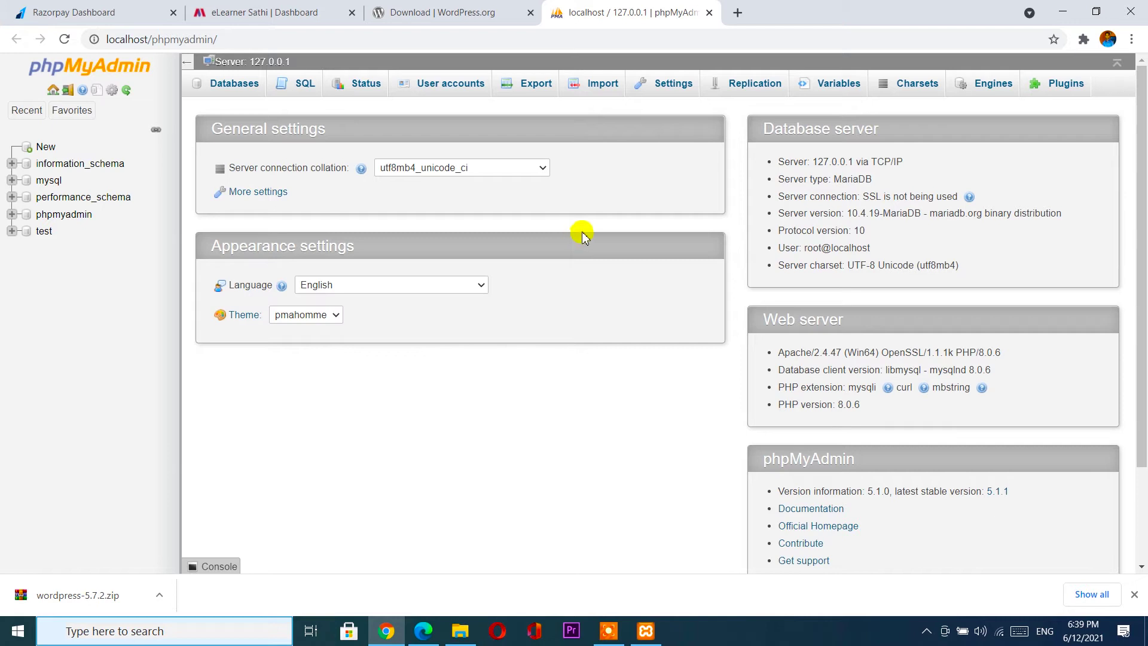
Reload phpMyAdmin at localhost/phpmyadmin in a fresh Chrome tab and show its recent tables.
left_click(709, 13)
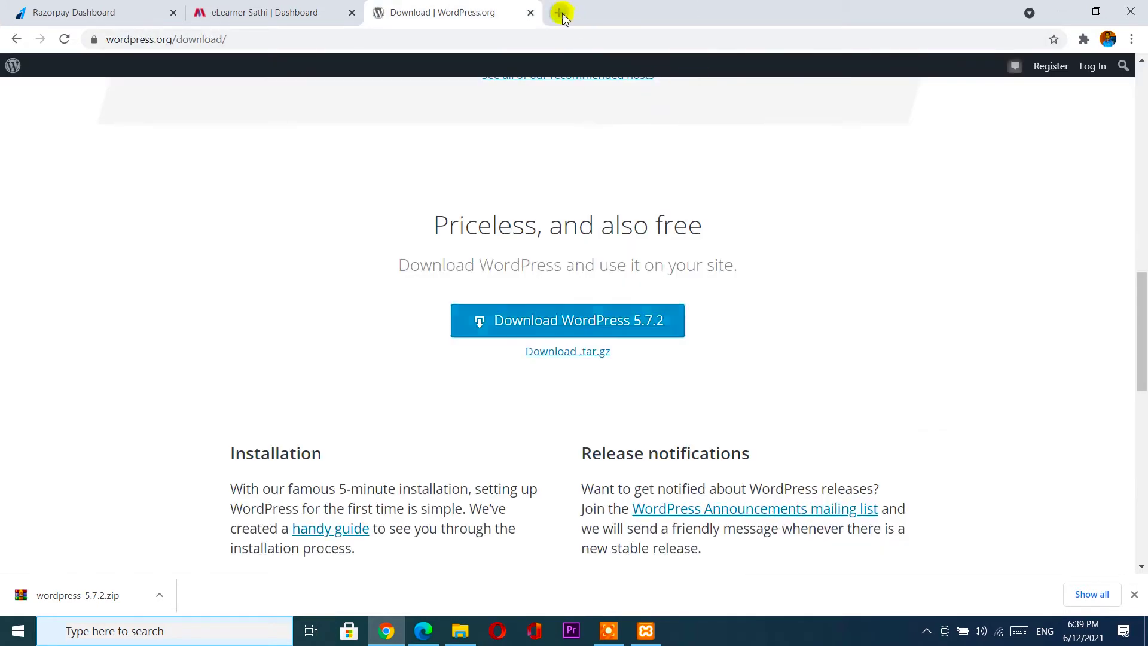
left_click(559, 13)
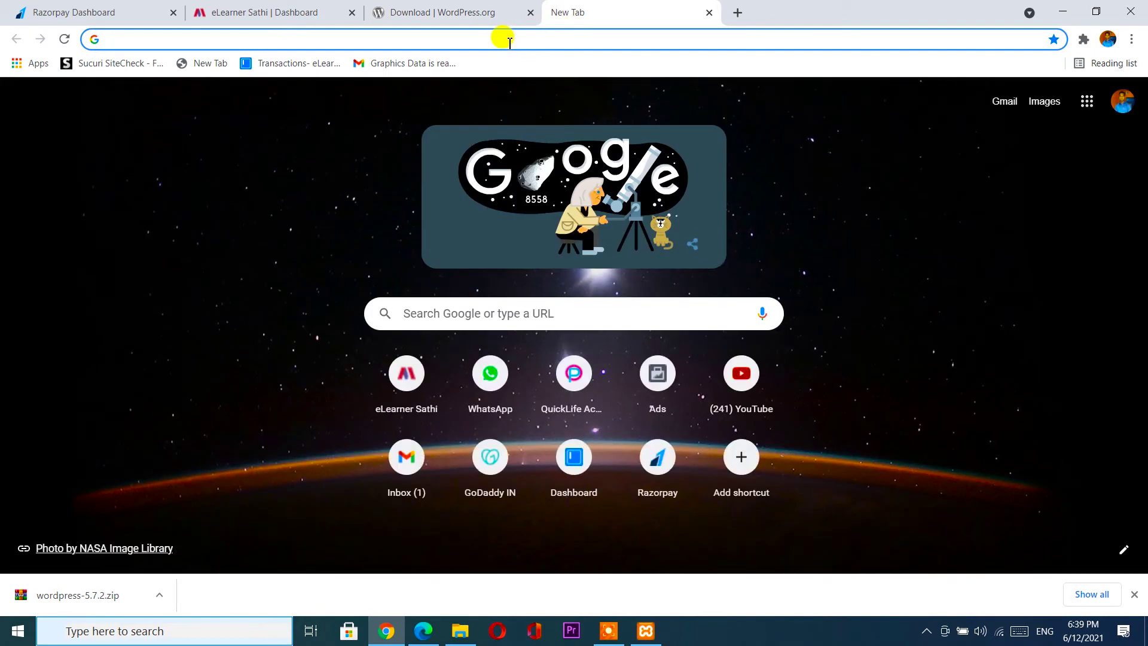
type("local")
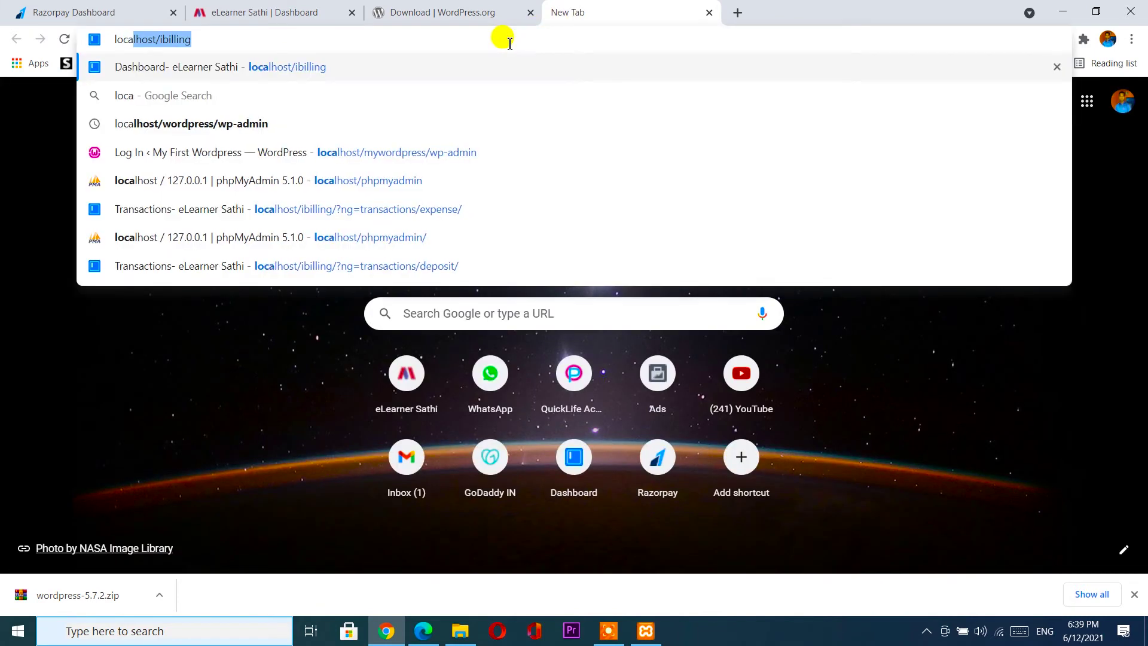
type("host")
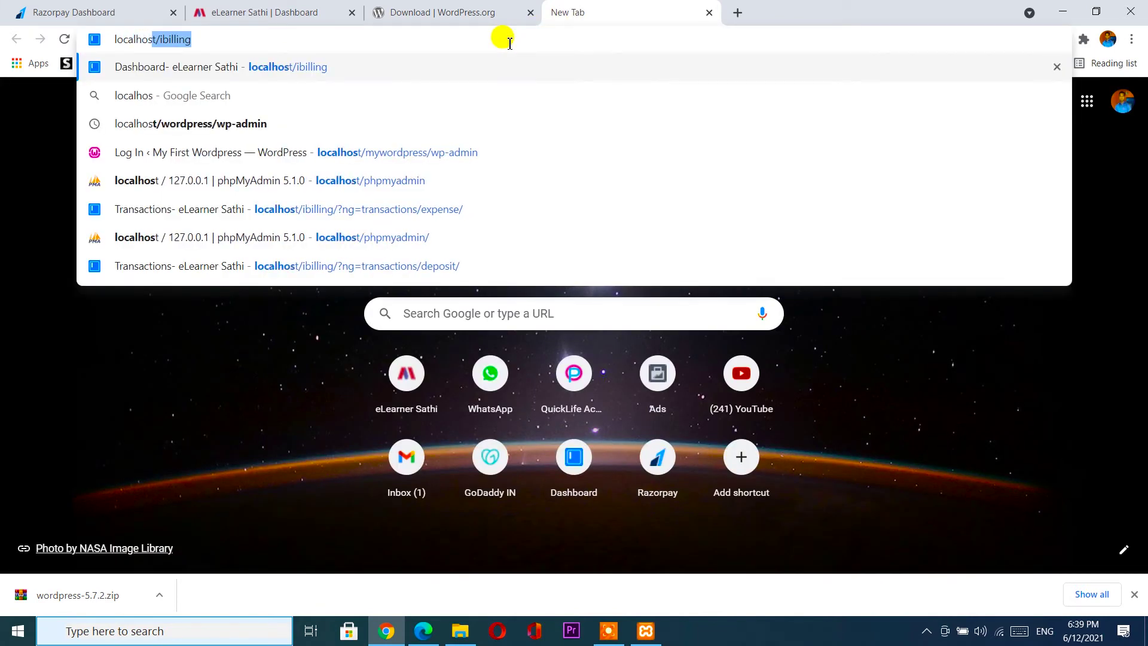
type("/")
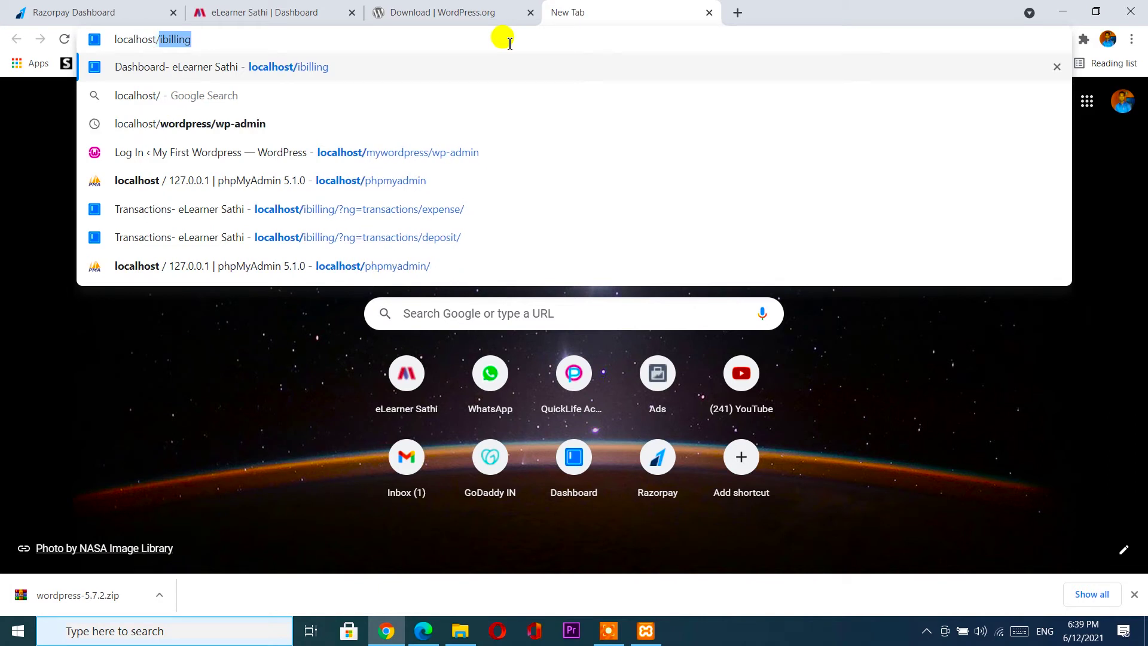
type("php")
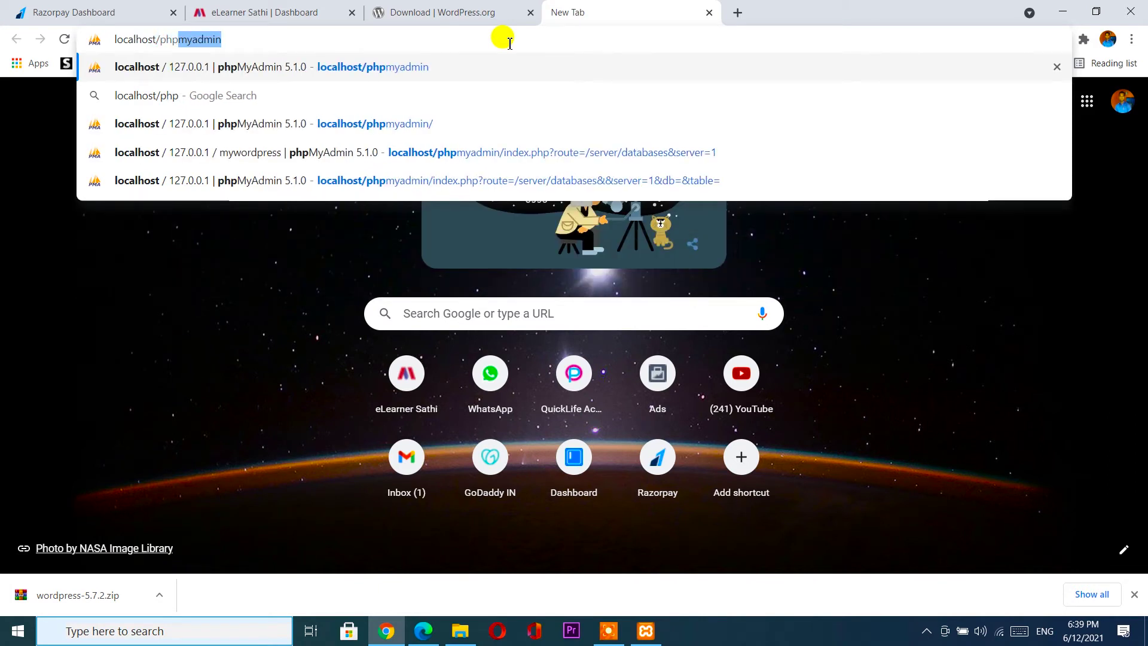
key("Right")
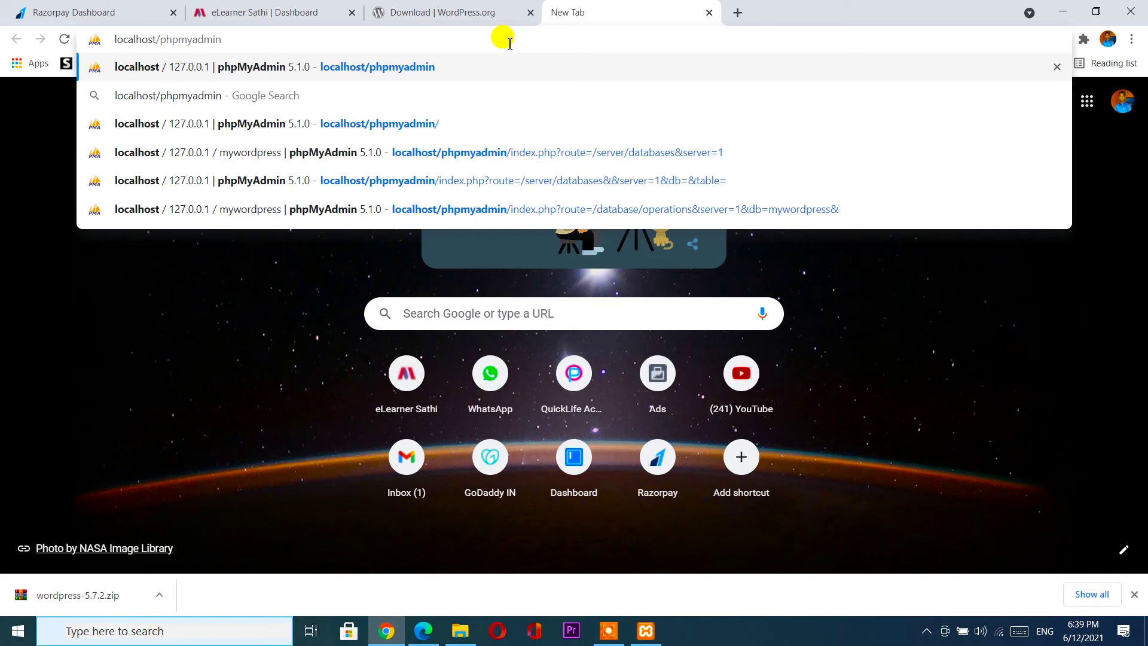
key("Return")
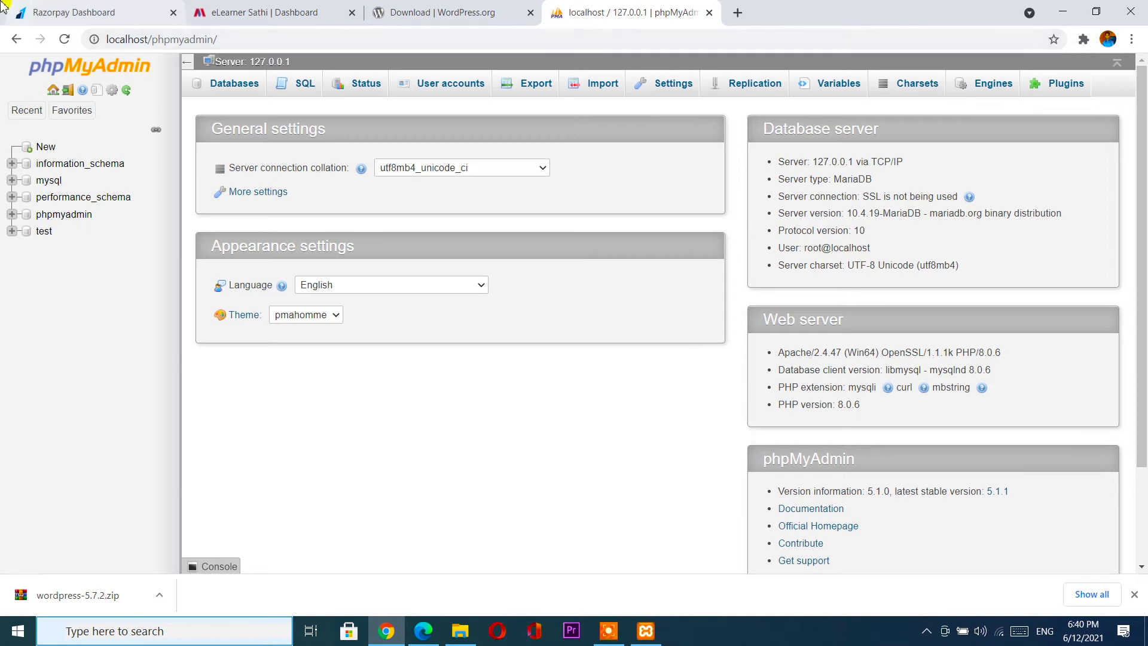
left_click(27, 110)
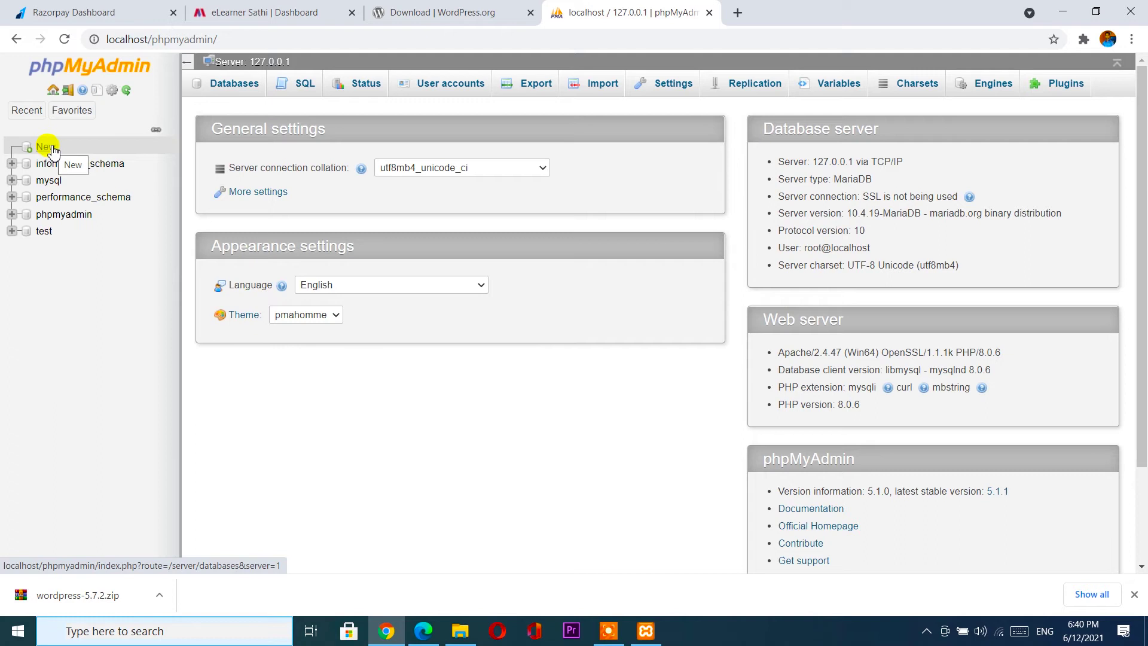
Create a new database named mywordpress with utf8mb4_general_ci collation.
left_click(52, 149)
left_click(228, 190)
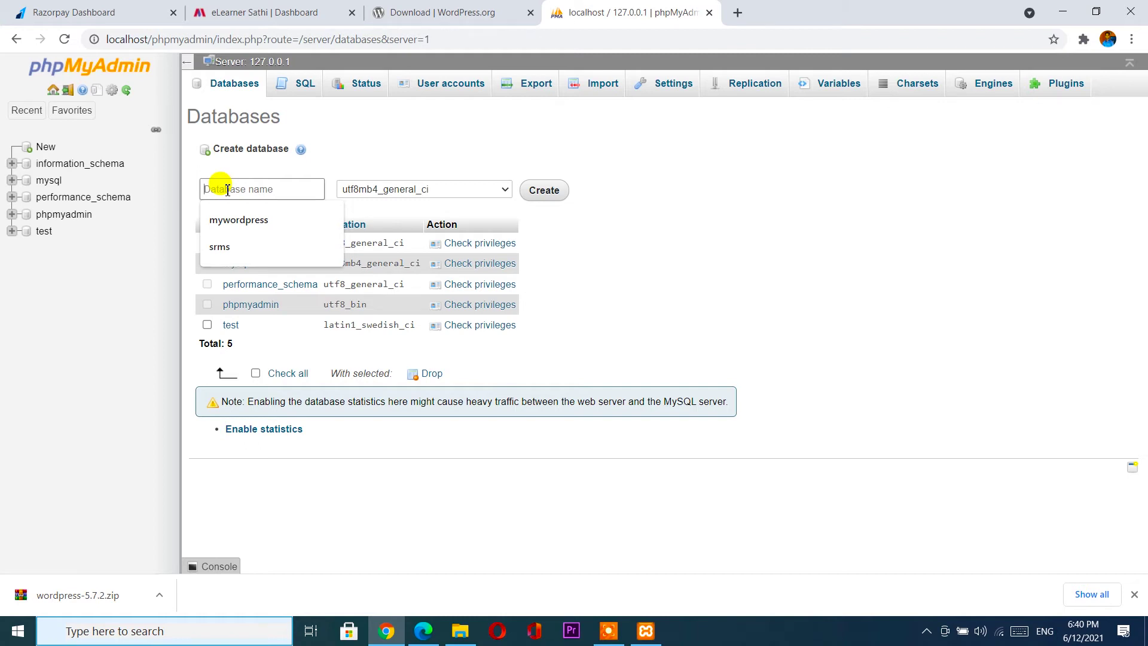
type("myw")
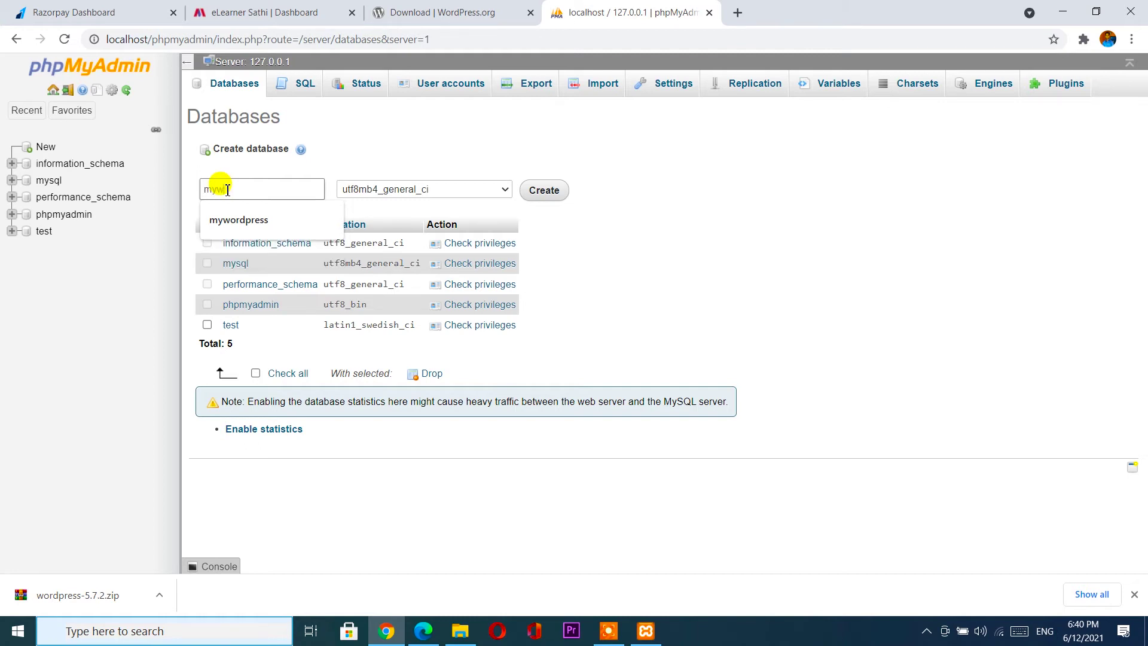
type("ordpress")
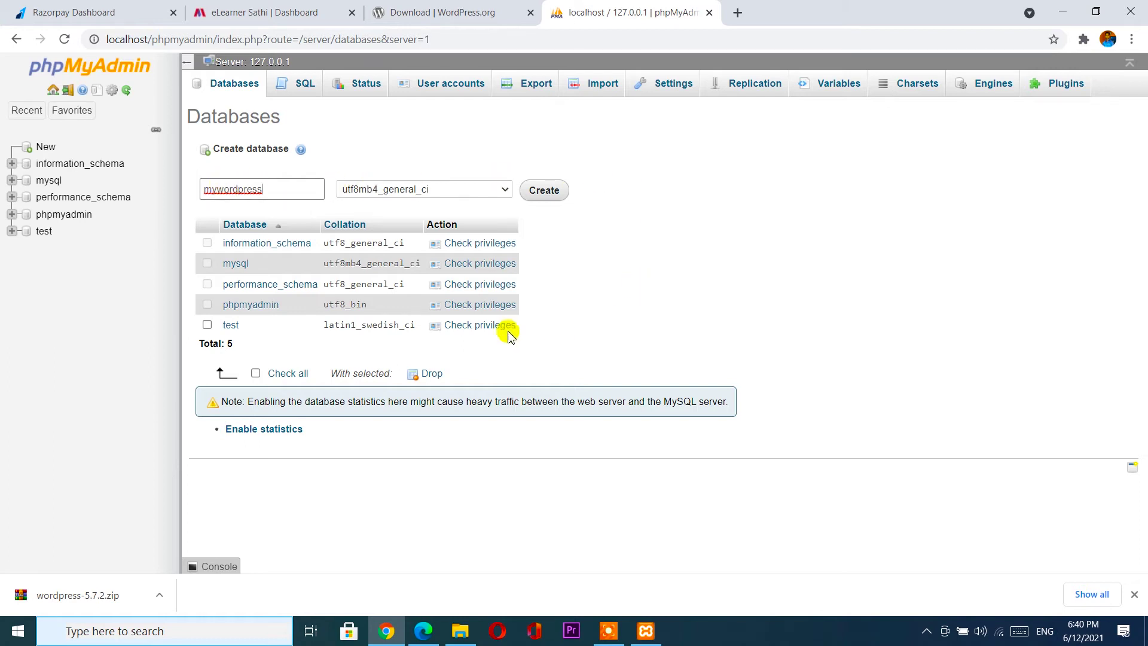
left_click(551, 199)
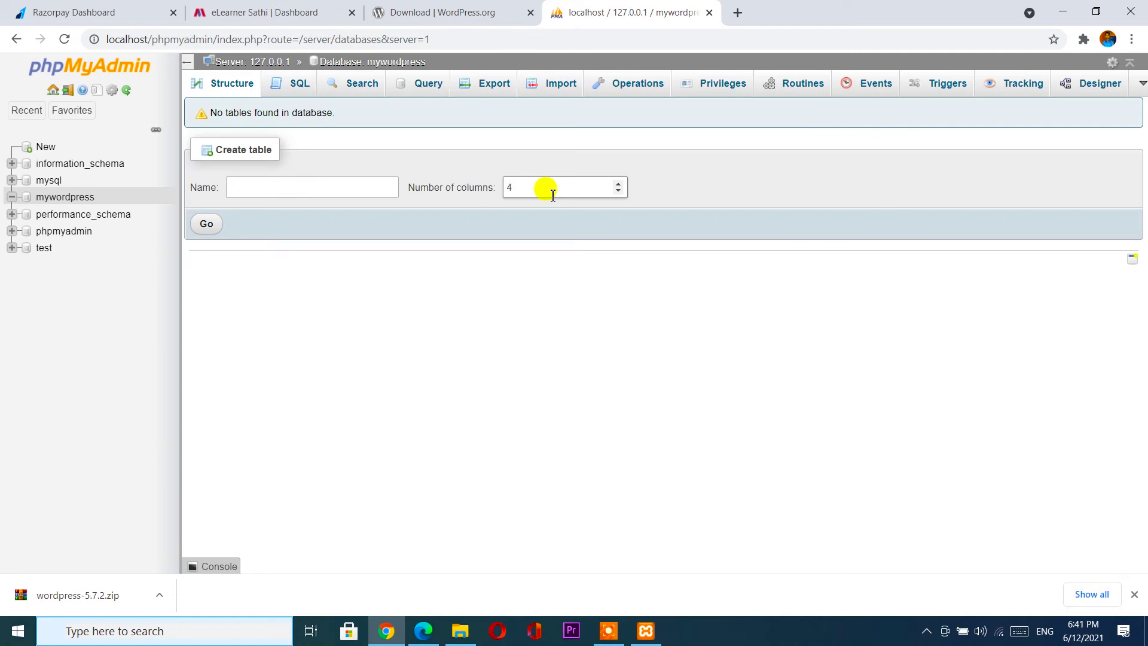
Replace the phpMyAdmin tab with a new tab loading localhost/mywordpress.
left_click(710, 12)
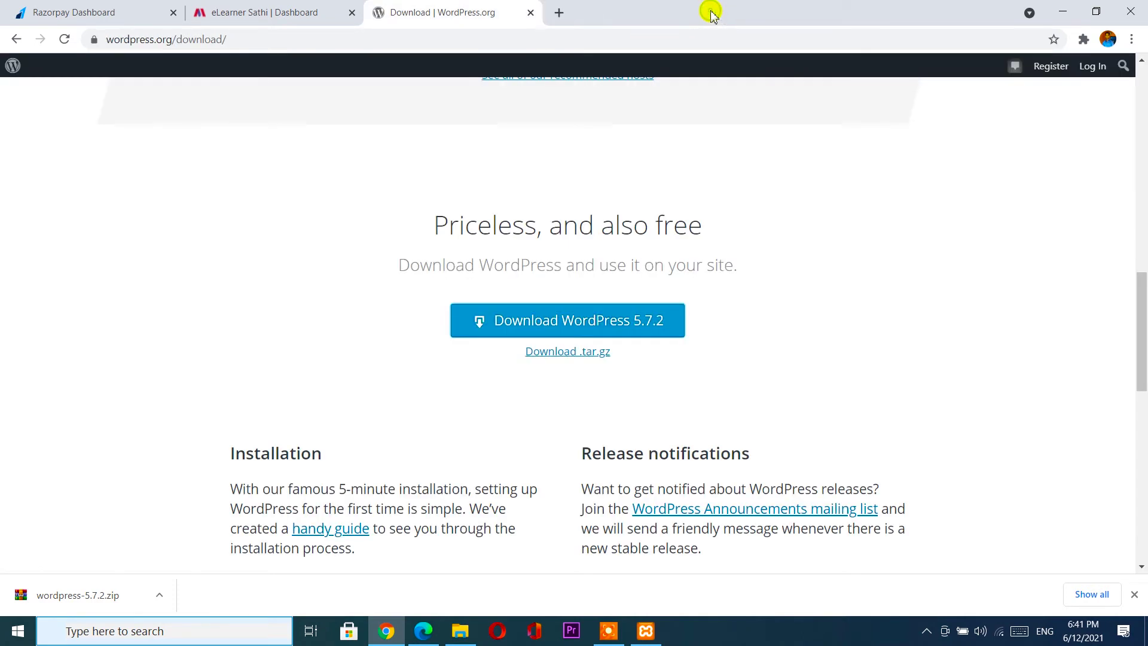
left_click(558, 12)
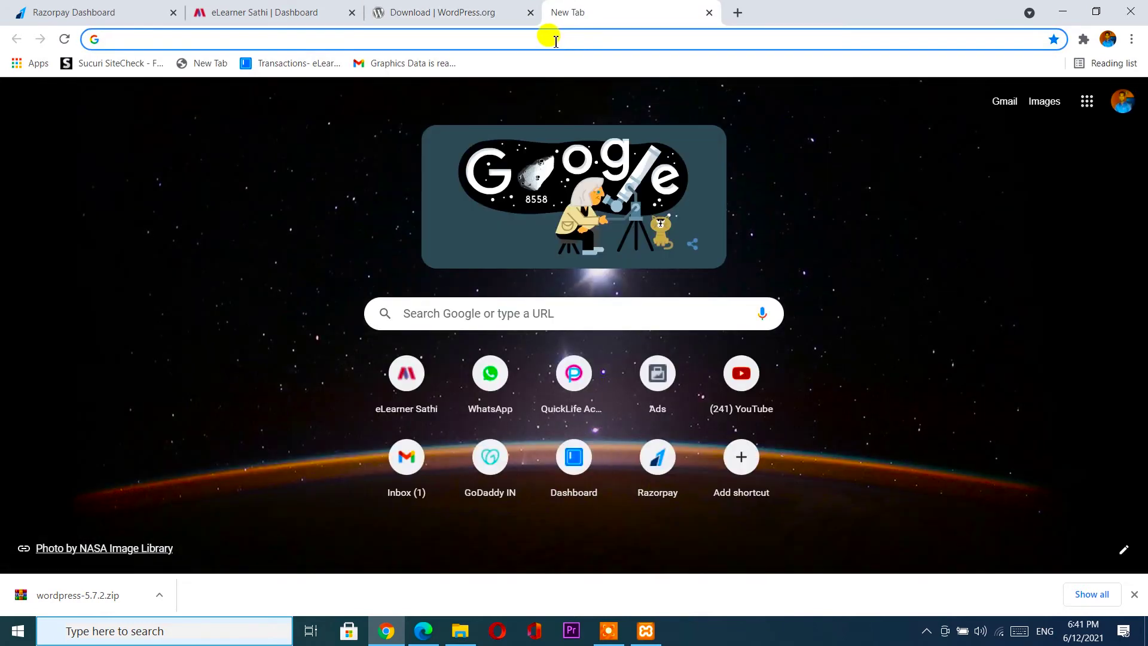
type("loc")
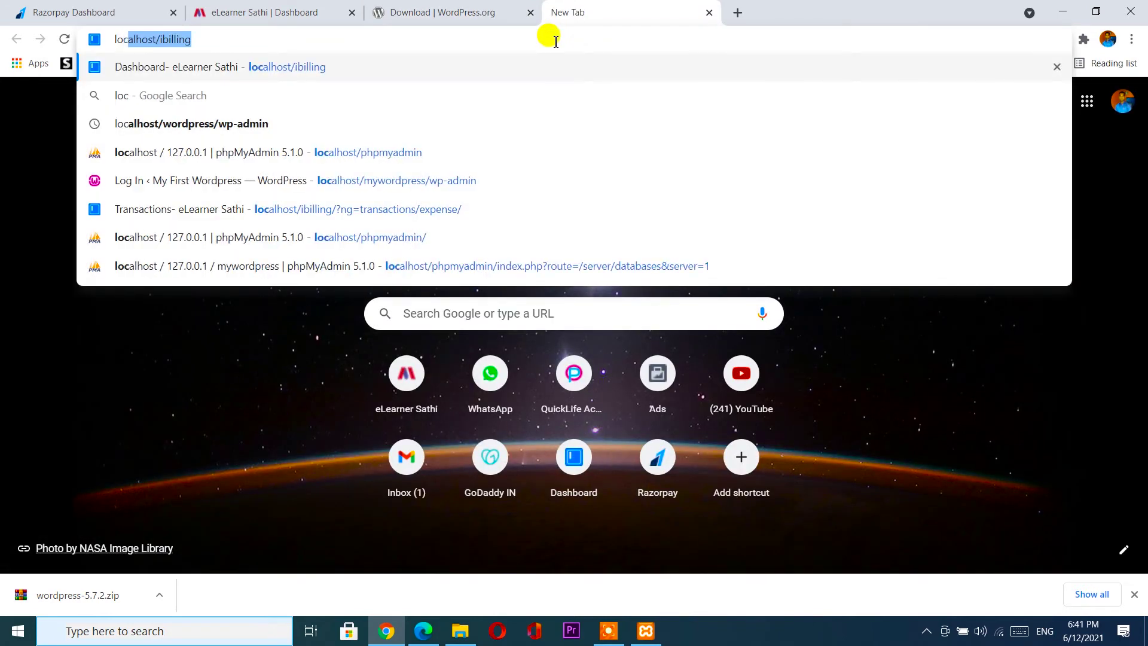
type("alhost/")
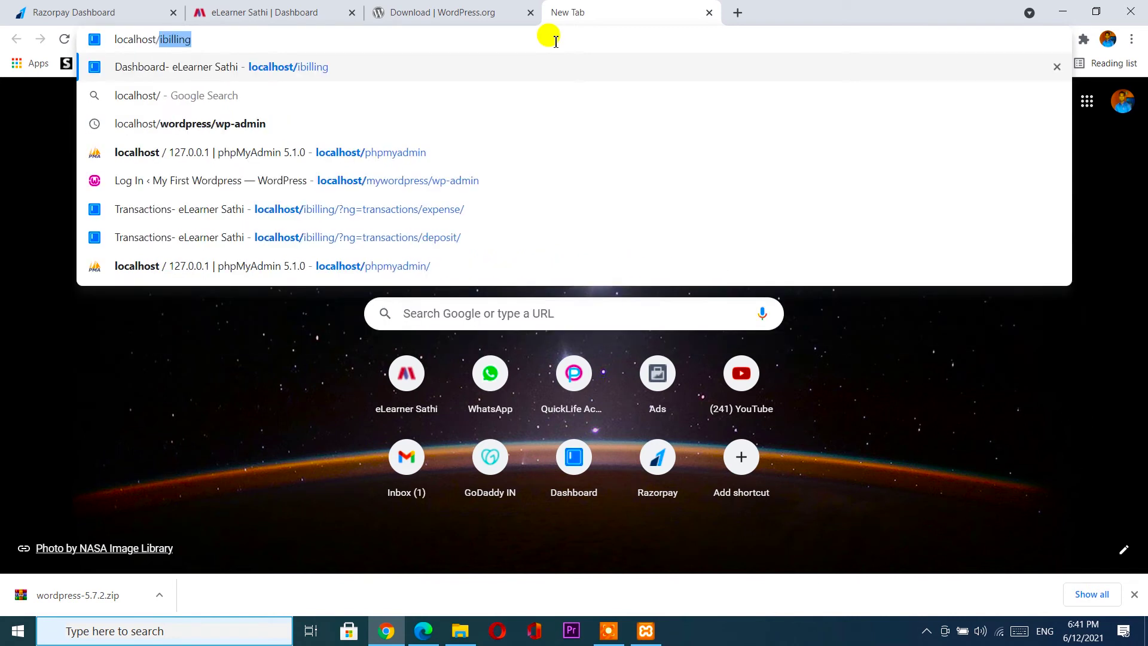
type("mywo")
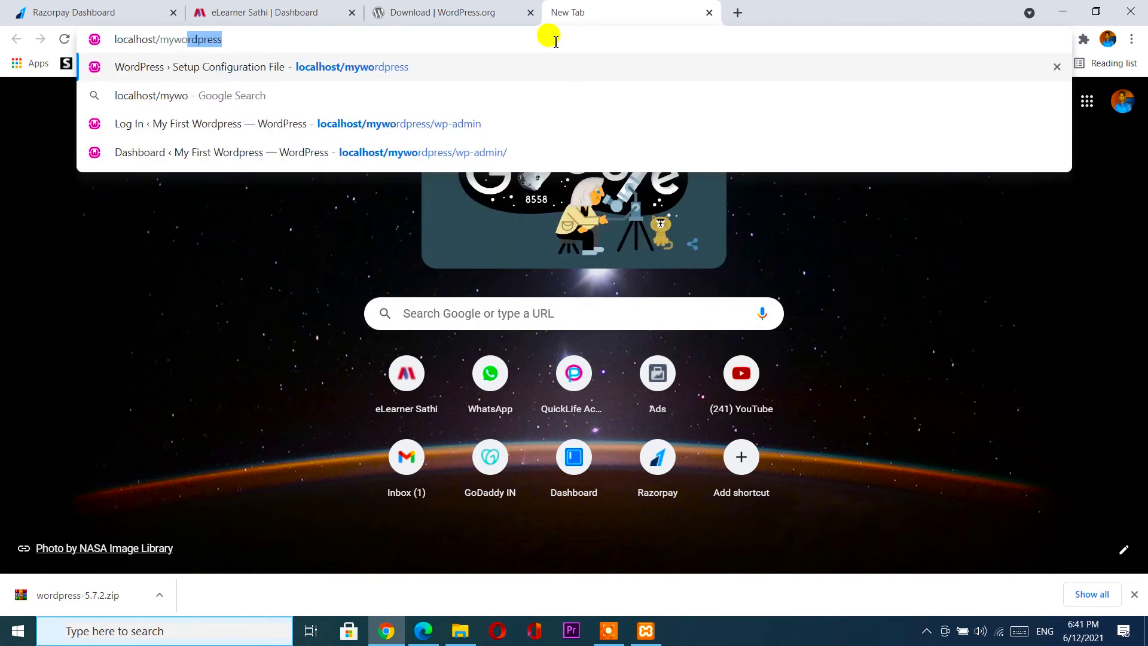
type("rdpress")
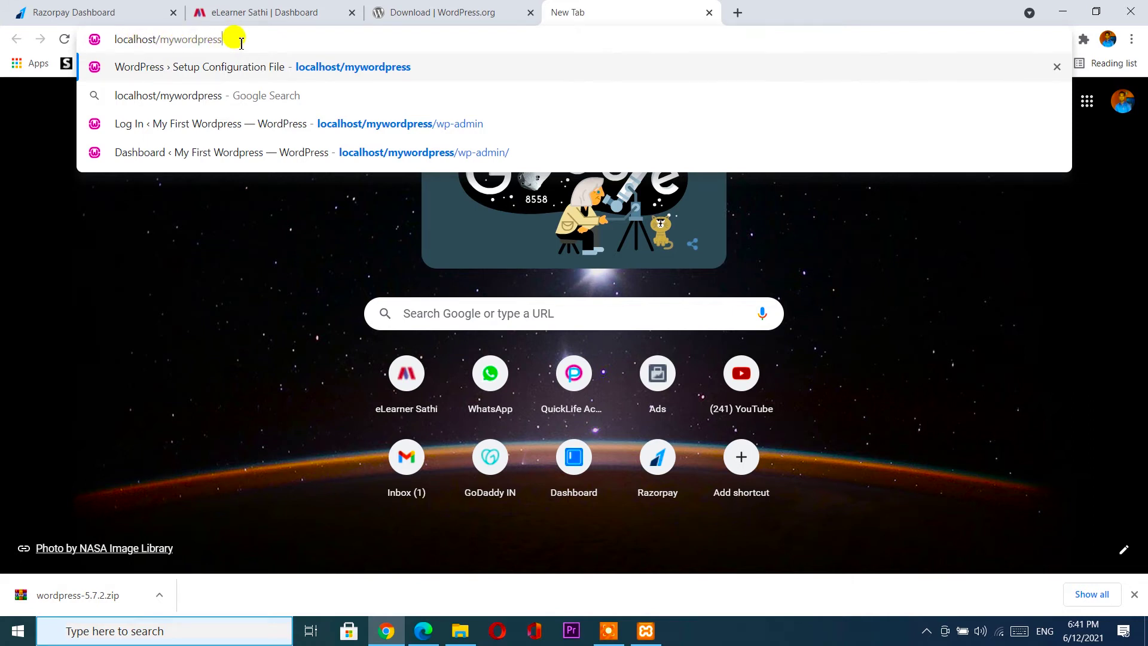
key("Return")
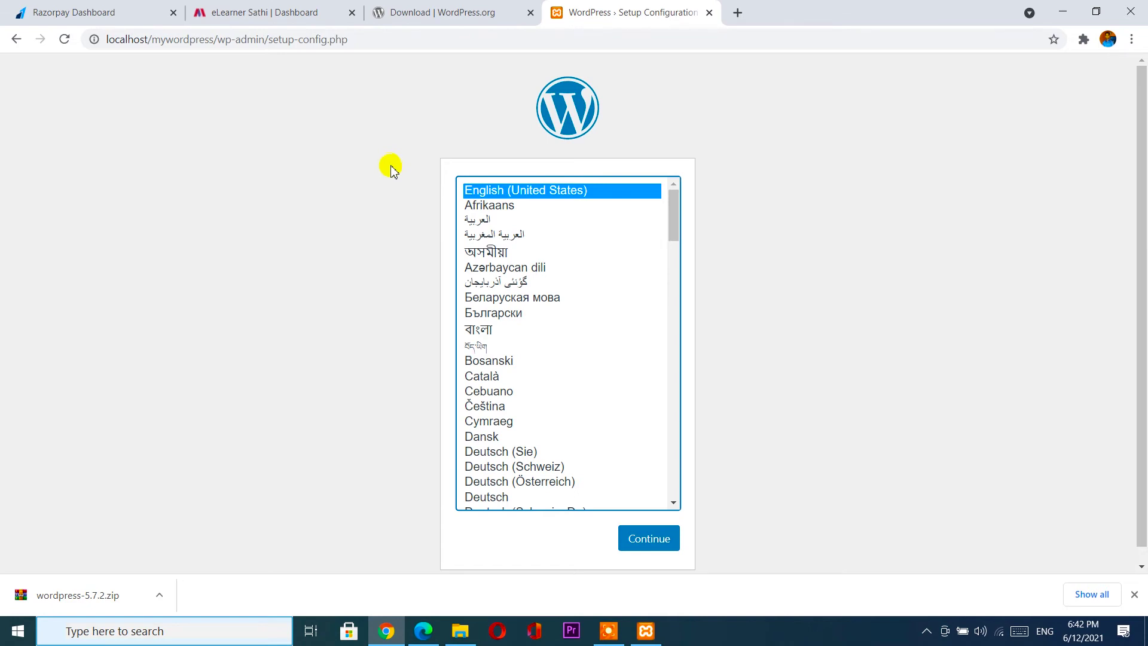
Keep English (United States) as the setup language and continue.
left_click_drag(674, 223, 679, 192)
left_click(645, 544)
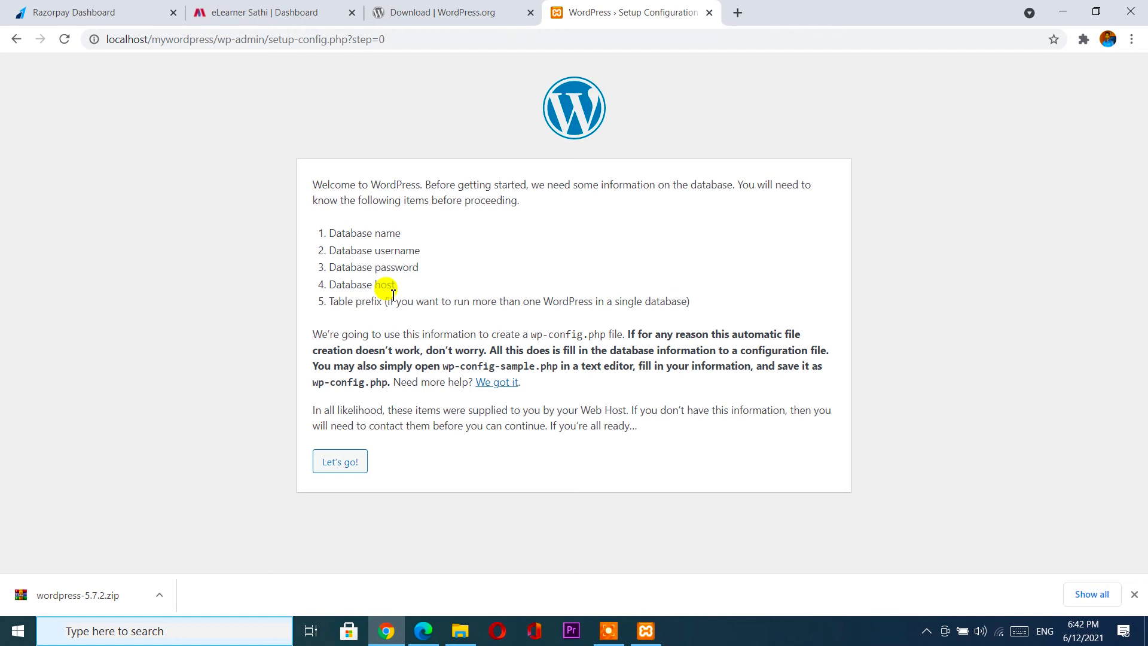
Enter database name mywordpress and username root in the connection form.
left_click(336, 464)
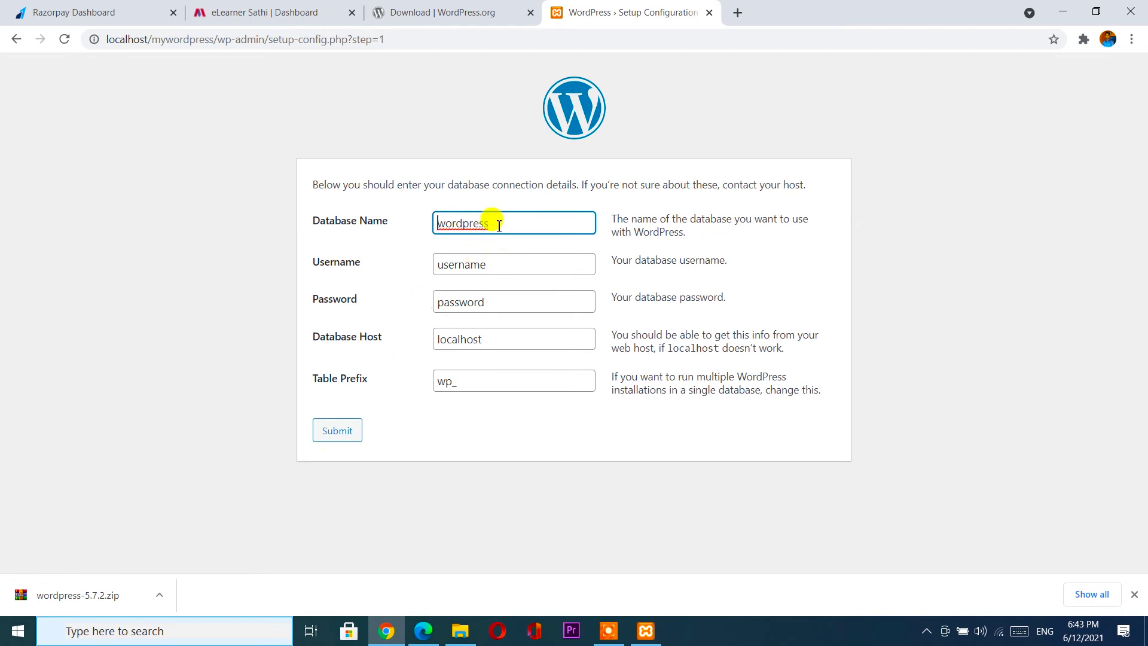
double_click(457, 221)
key("BackSpace")
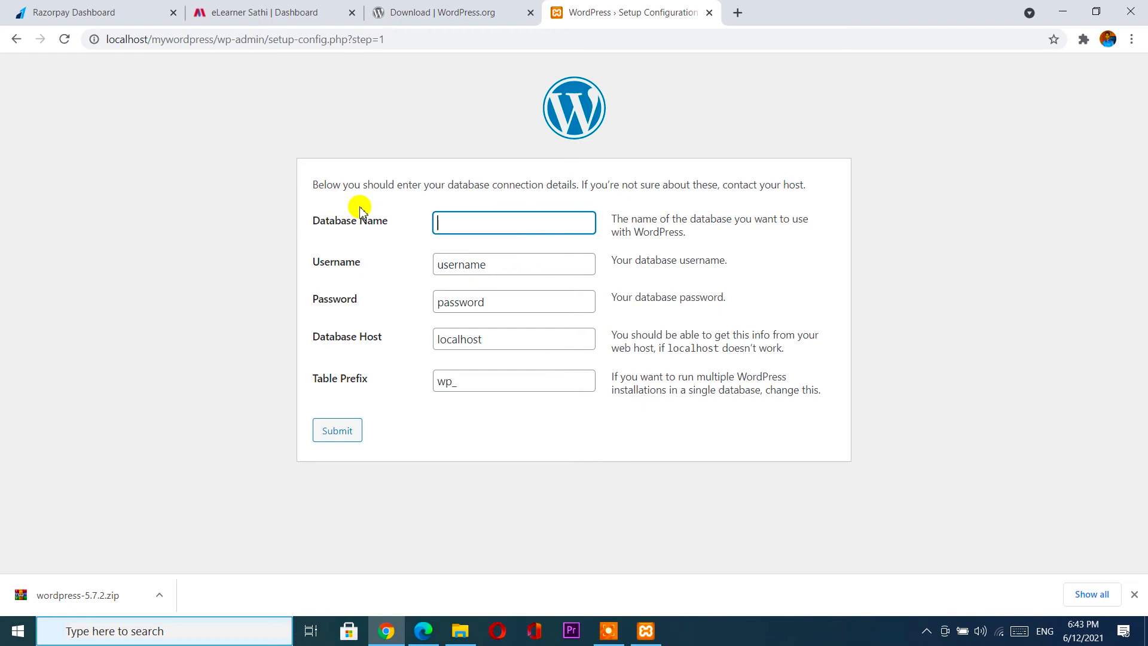
type("m")
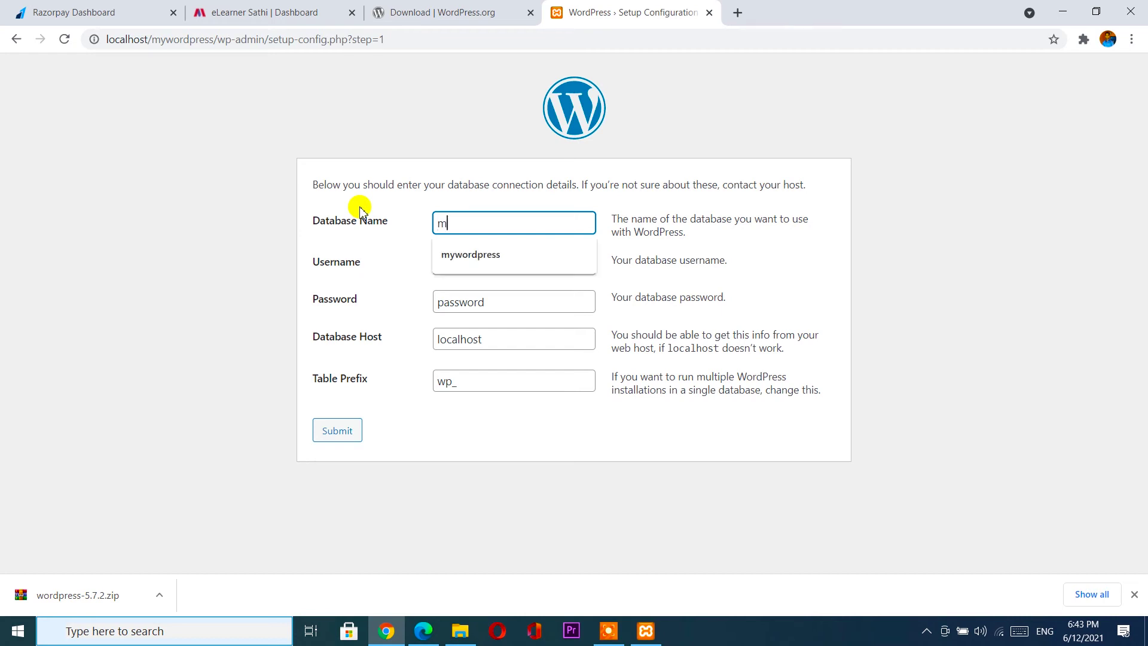
type("ywordpress")
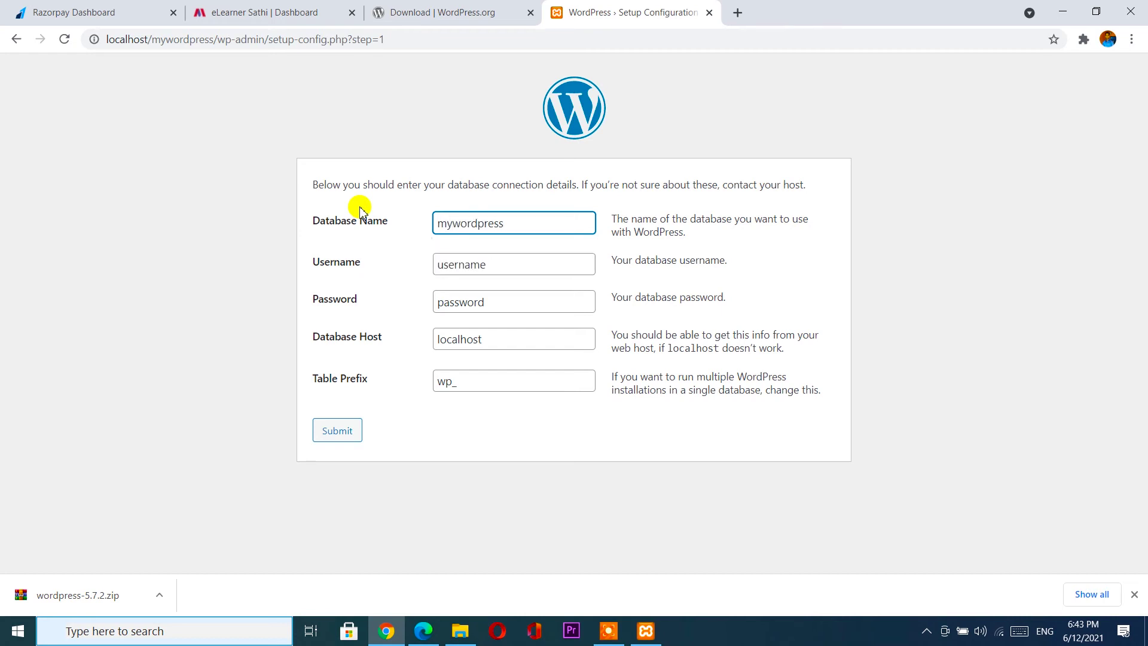
double_click(474, 265)
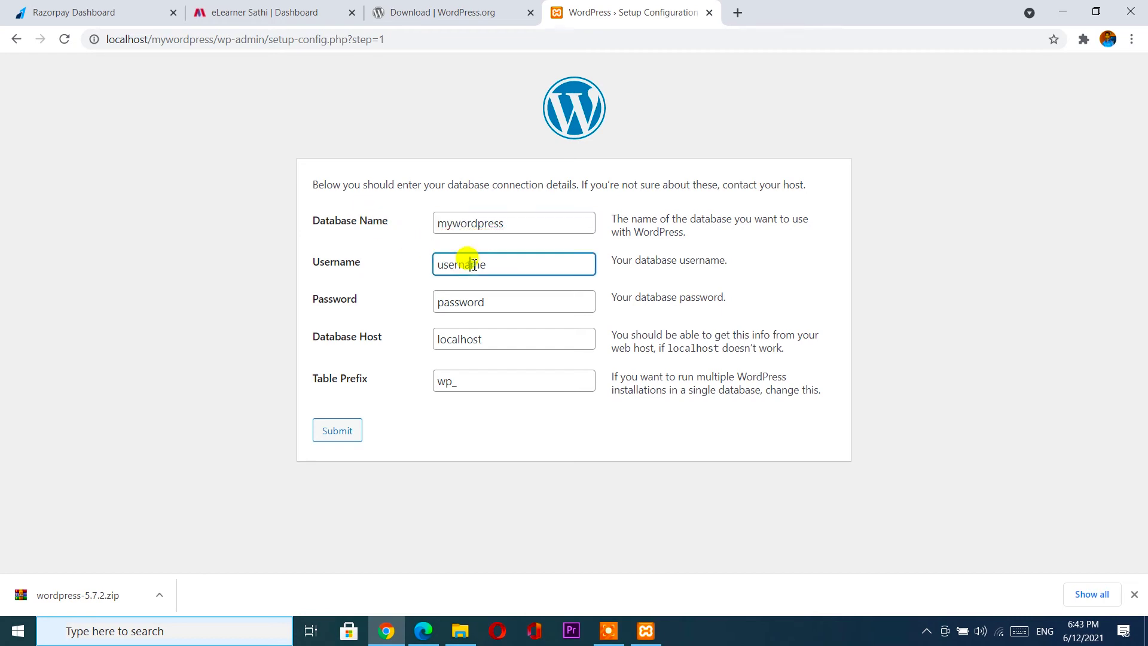
key("BackSpace")
type("root")
Leave the password blank, keep host localhost and prefix wp_, and submit.
left_click(474, 298)
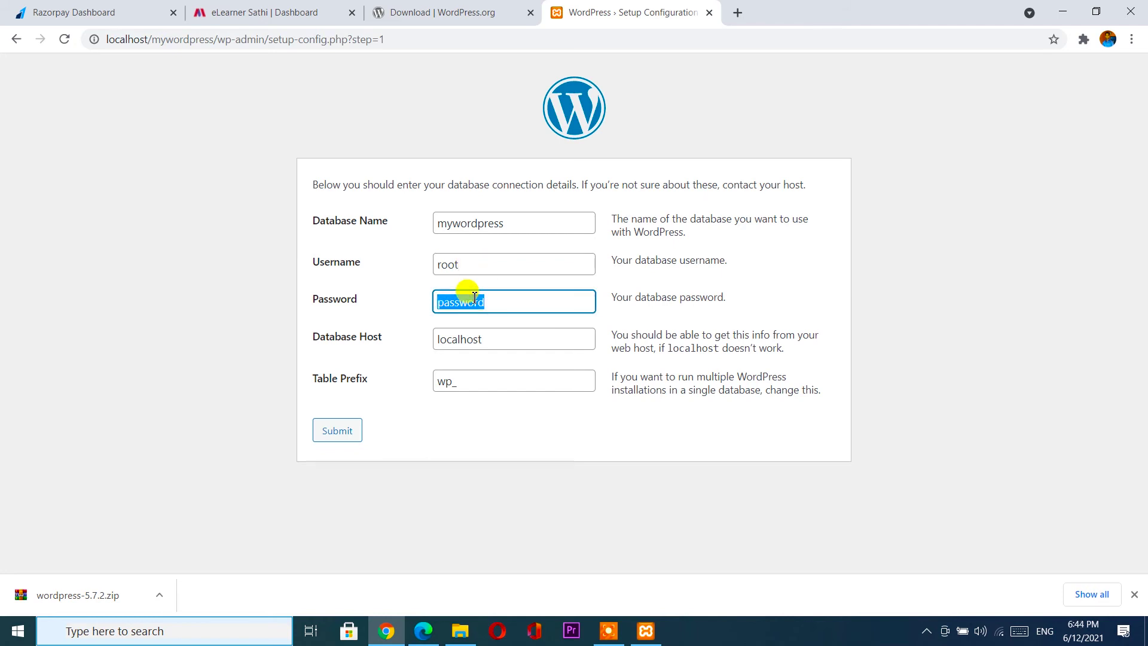
key("BackSpace")
left_click(483, 340)
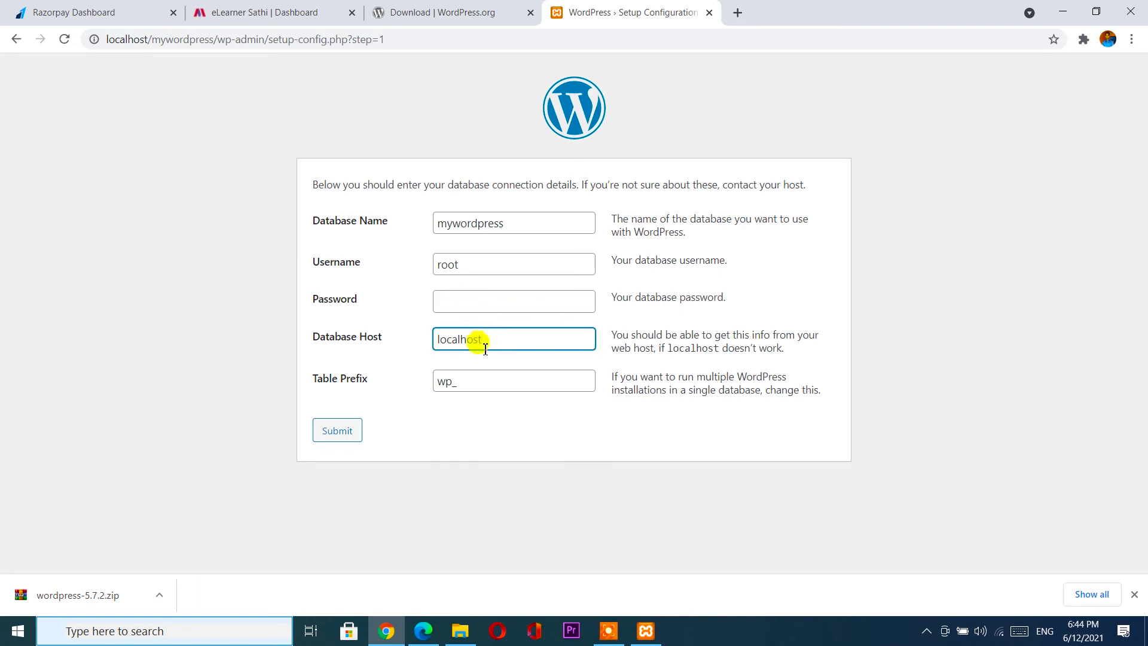
left_click(483, 381)
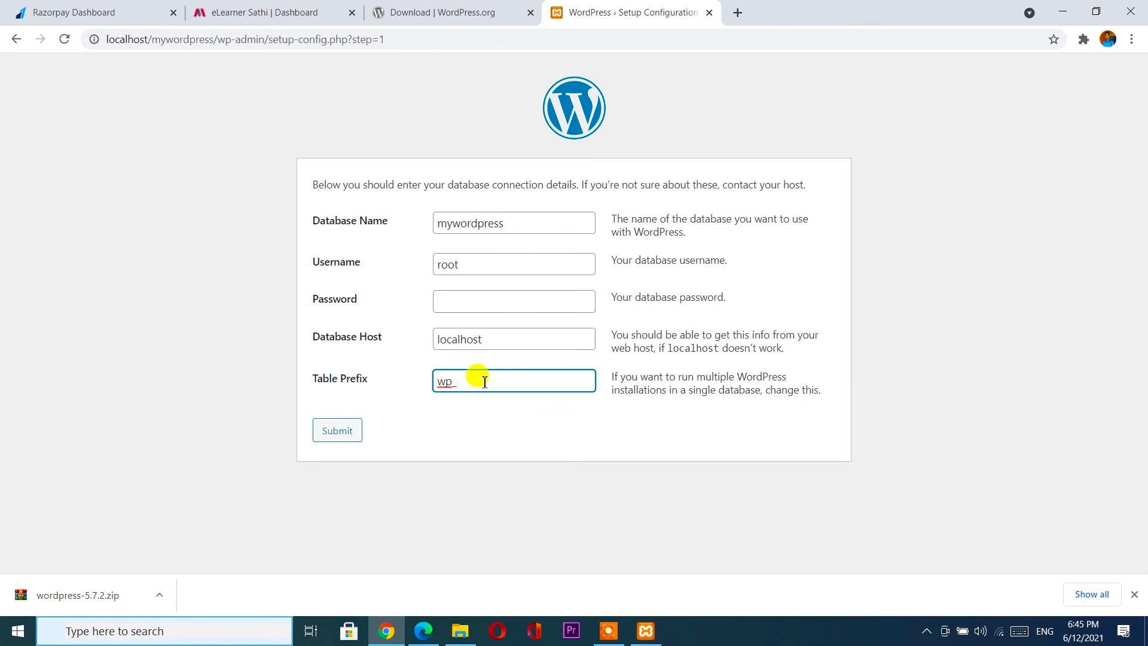
left_click(329, 431)
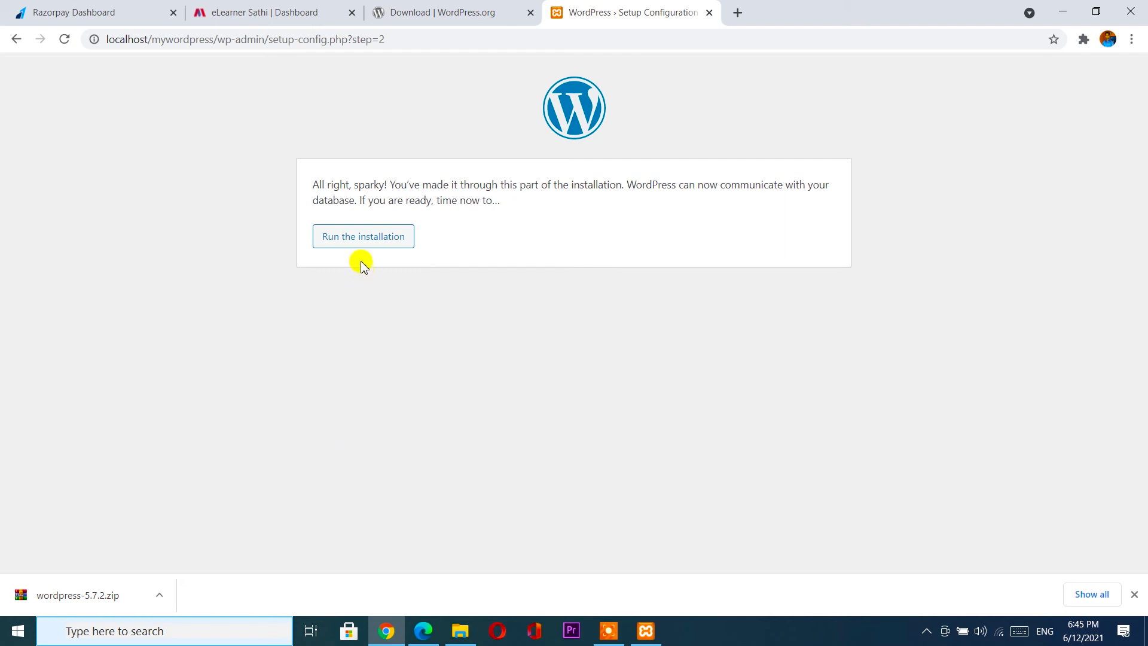
Enter site title 'eLearner Sathi Wordpress' and admin username demo on the install form.
left_click(359, 242)
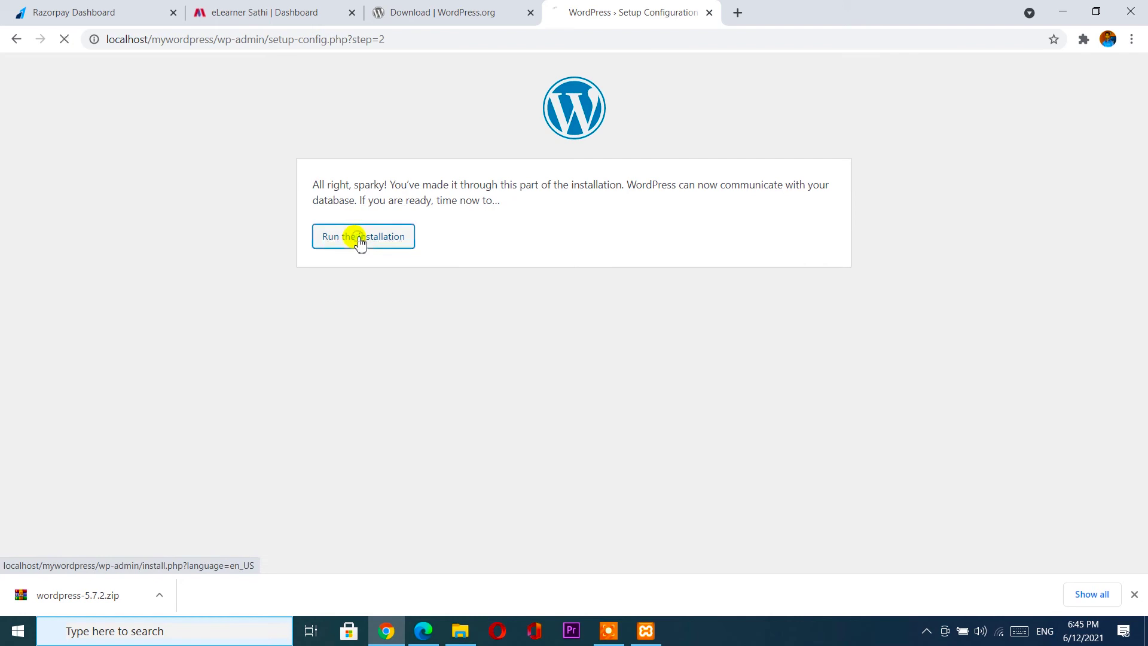
scroll(359, 241, "down", 2)
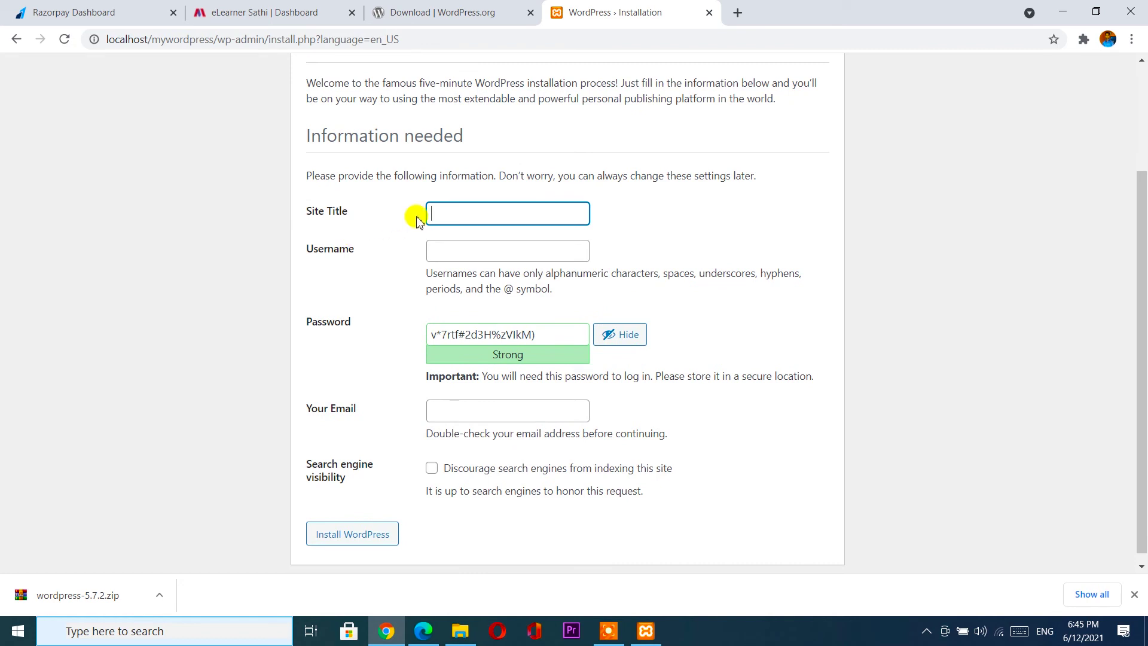
left_click(461, 214)
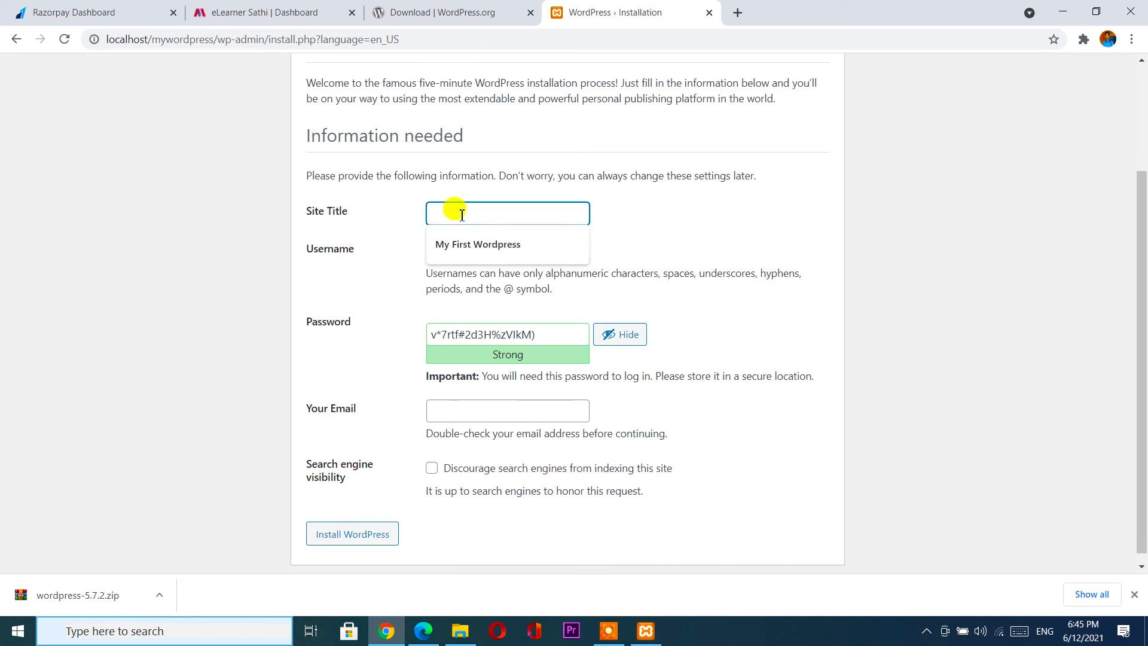
type("My First Wordpress")
left_click(477, 245)
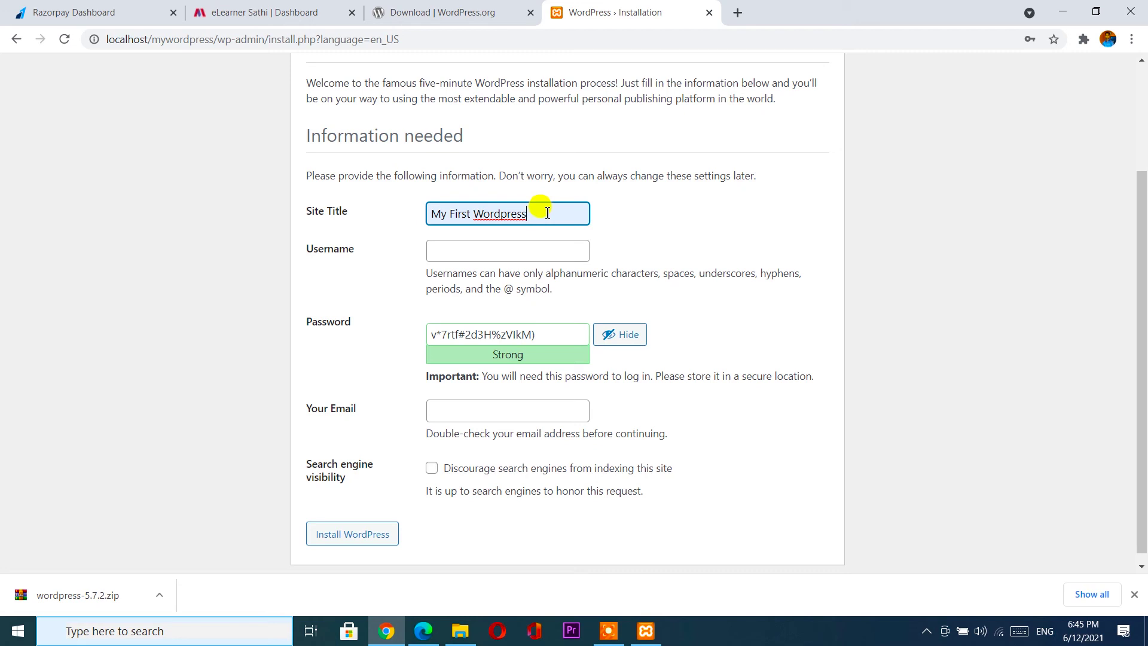
left_click_drag(548, 213, 411, 210)
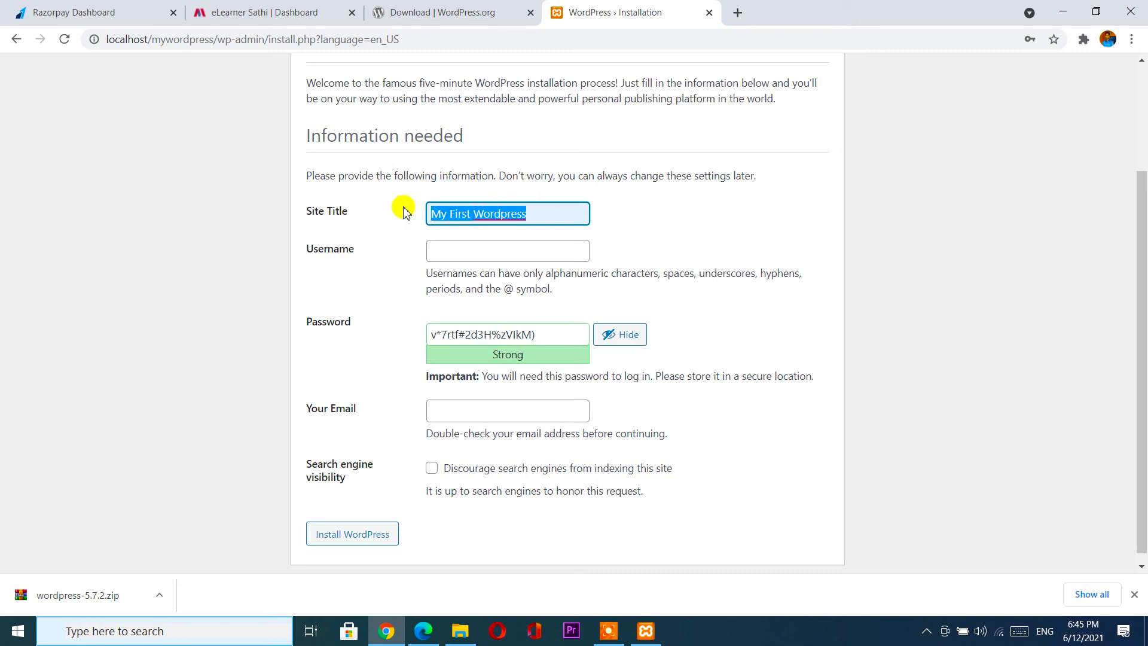
type("eL")
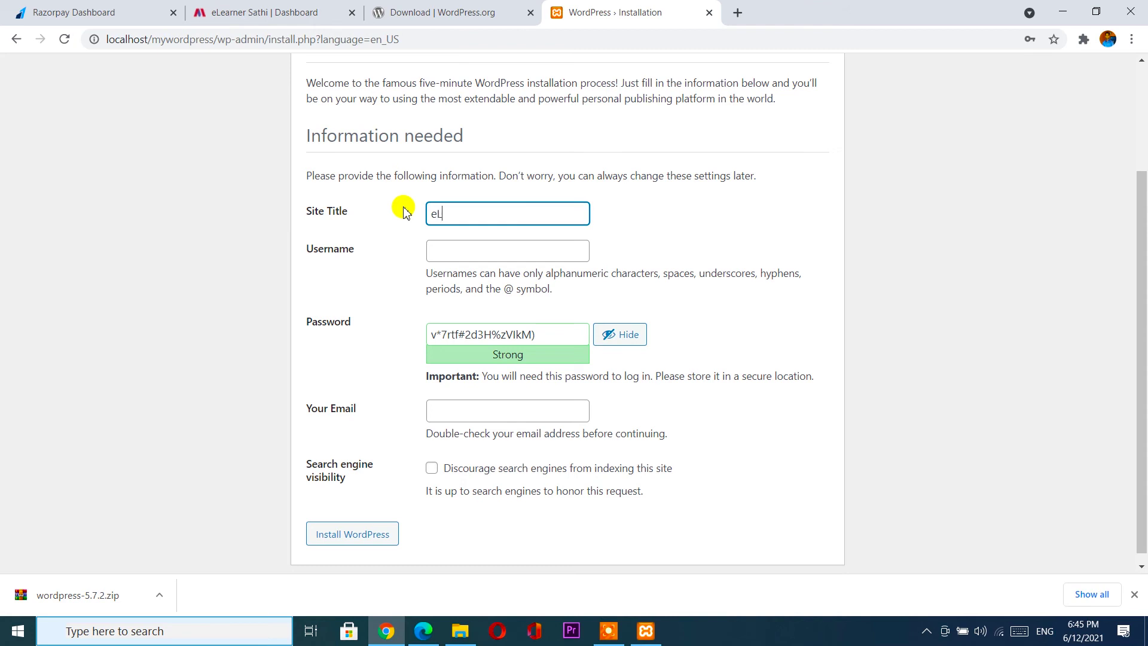
type("earner Sathi Wordpress")
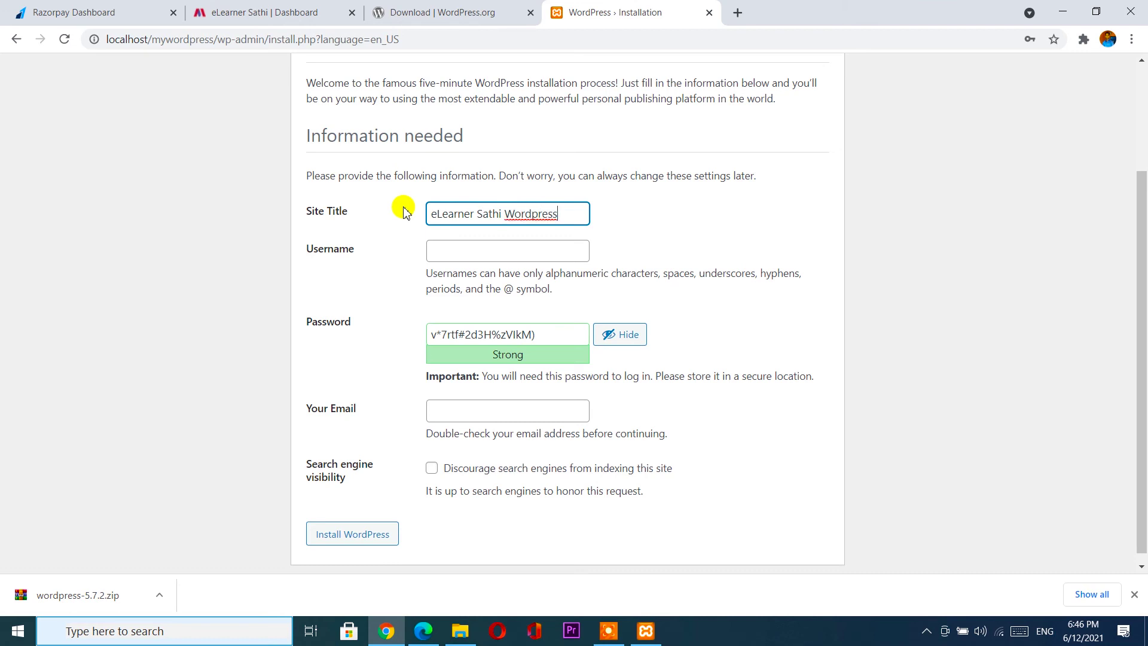
left_click(453, 252)
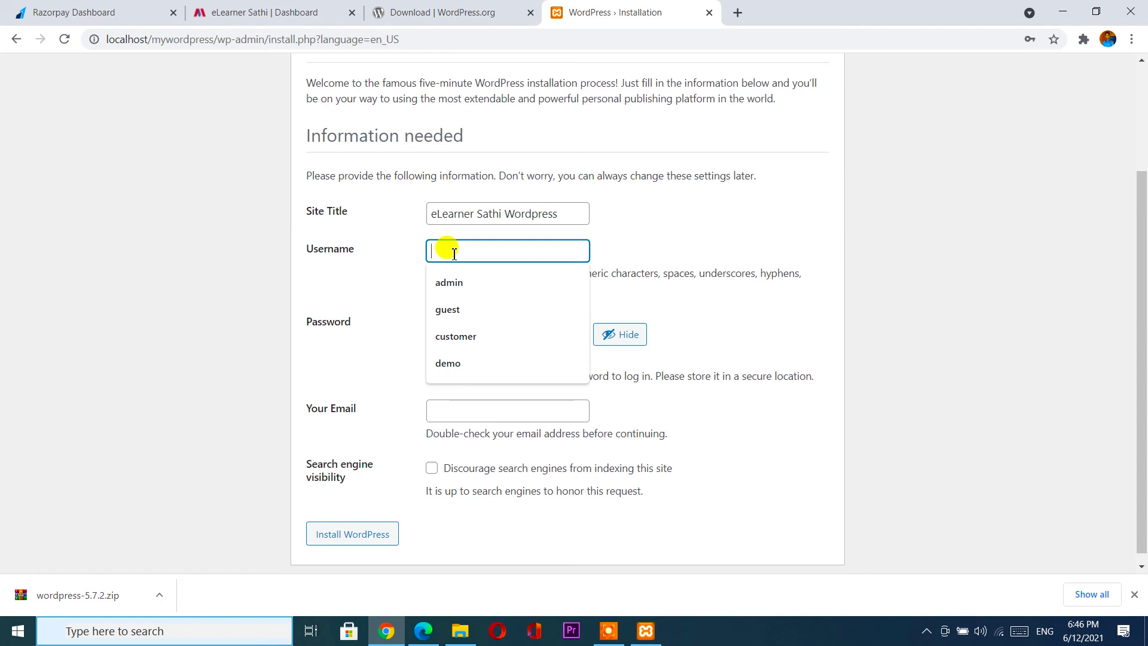
type("demo")
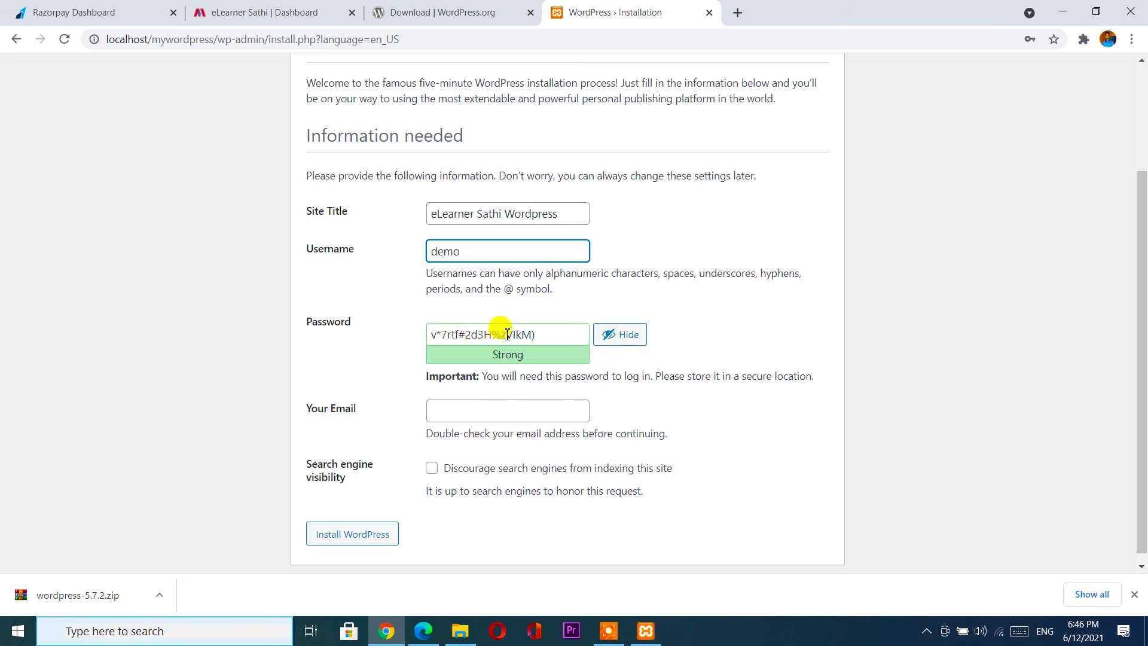
Replace the generated password with a short weak one and confirm its use.
left_click_drag(541, 334, 371, 329)
key("BackSpace")
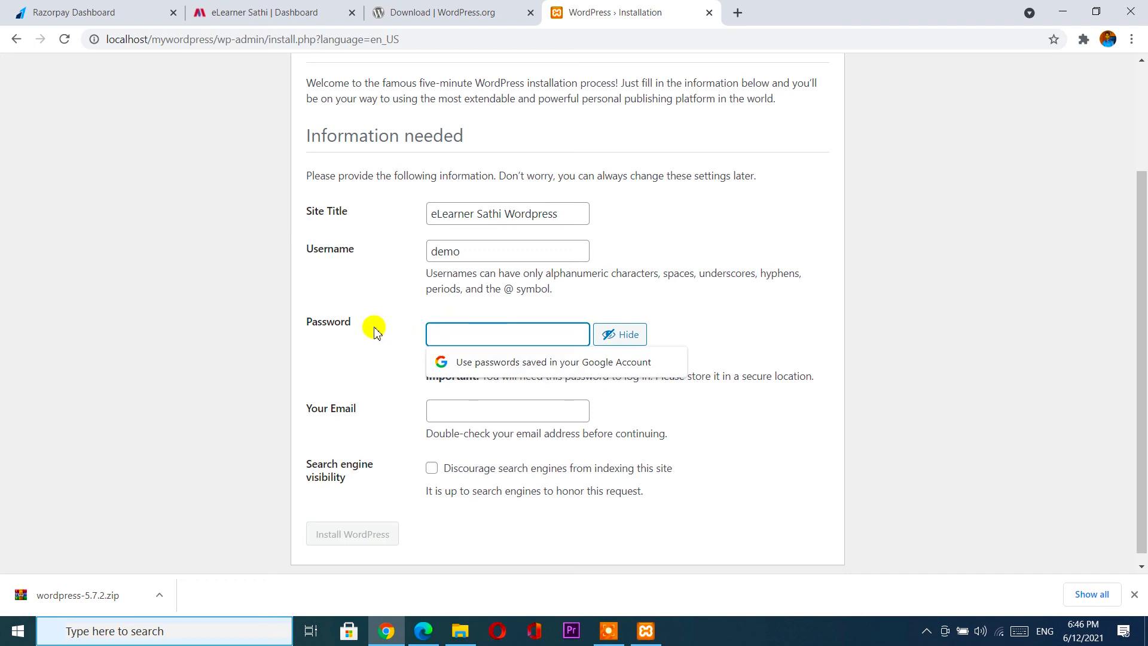
type("demo123")
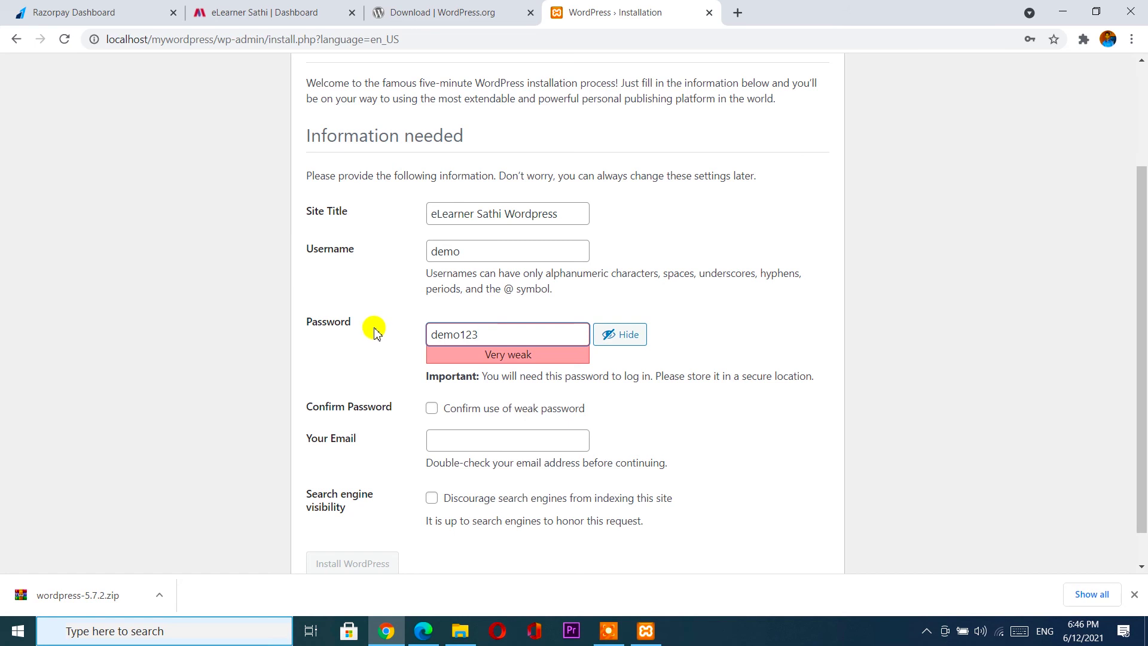
left_click(433, 409)
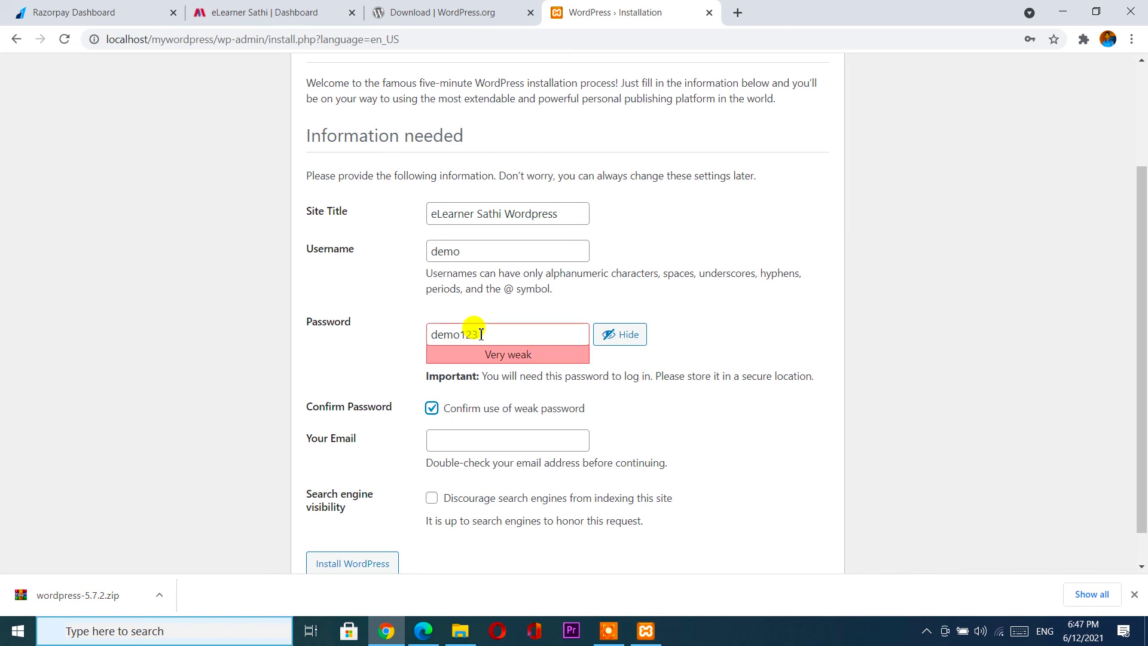
Fill in the admin e-mail from autofill and tick Discourage search engines from indexing.
left_click(450, 440)
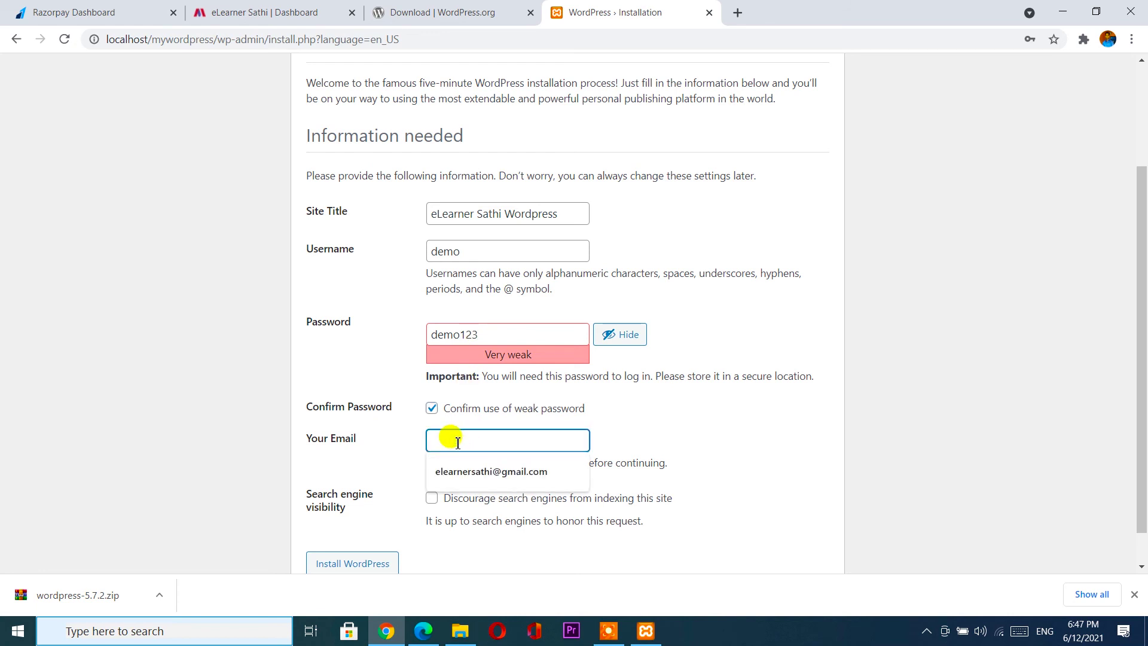
left_click(687, 441)
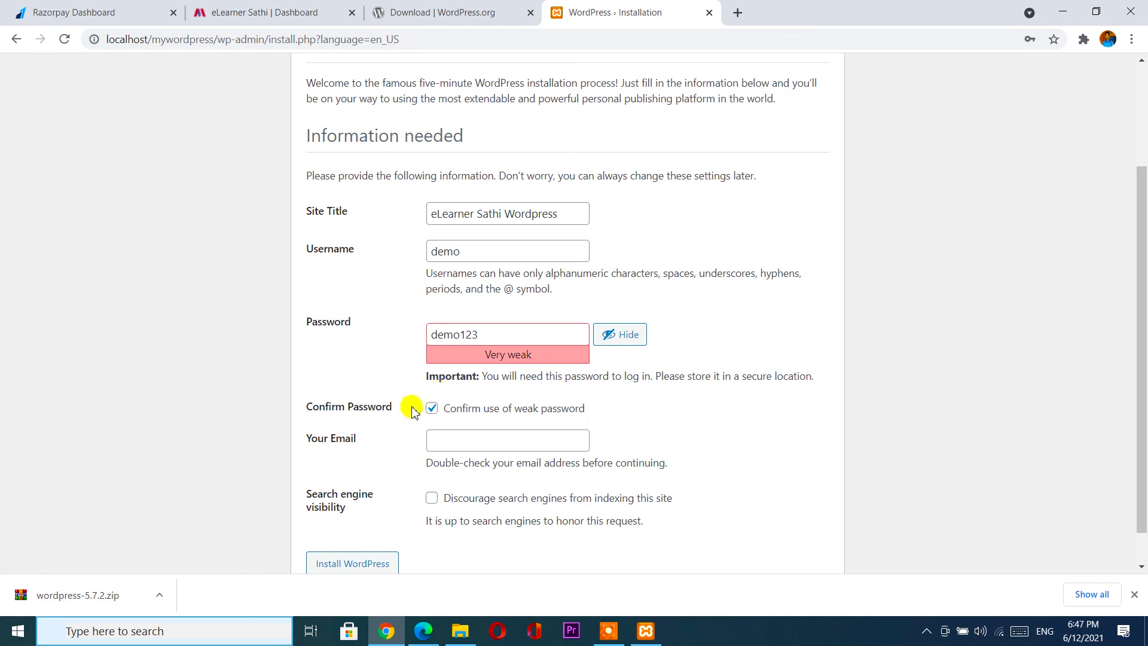
left_click(476, 437)
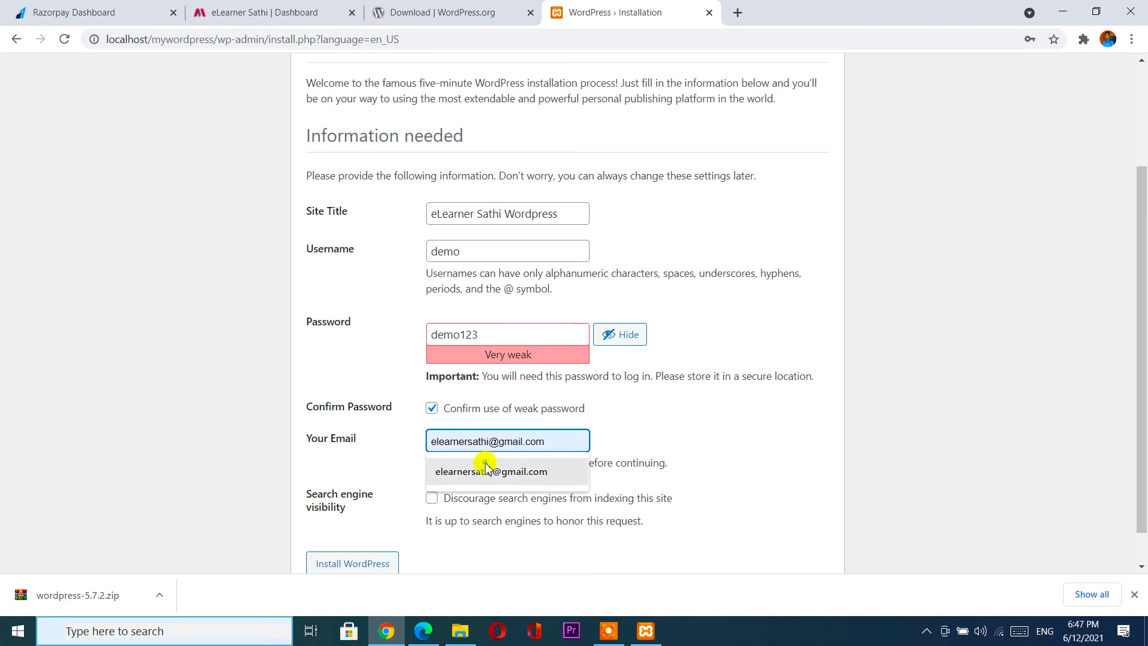
left_click(487, 471)
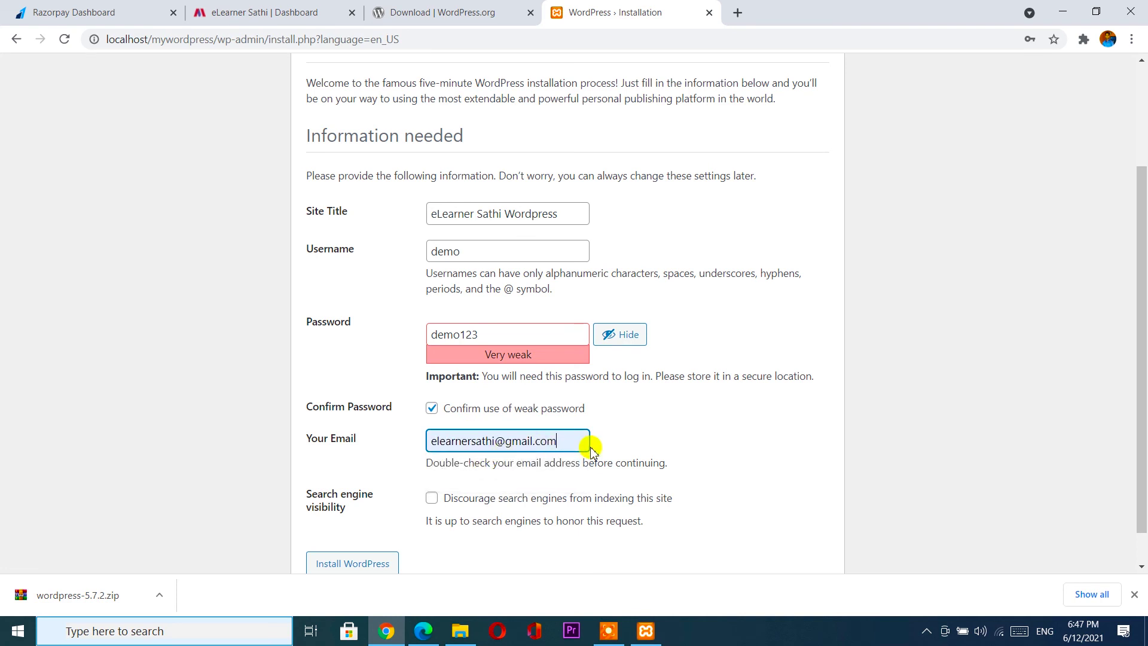
scroll(590, 449, "down", 1)
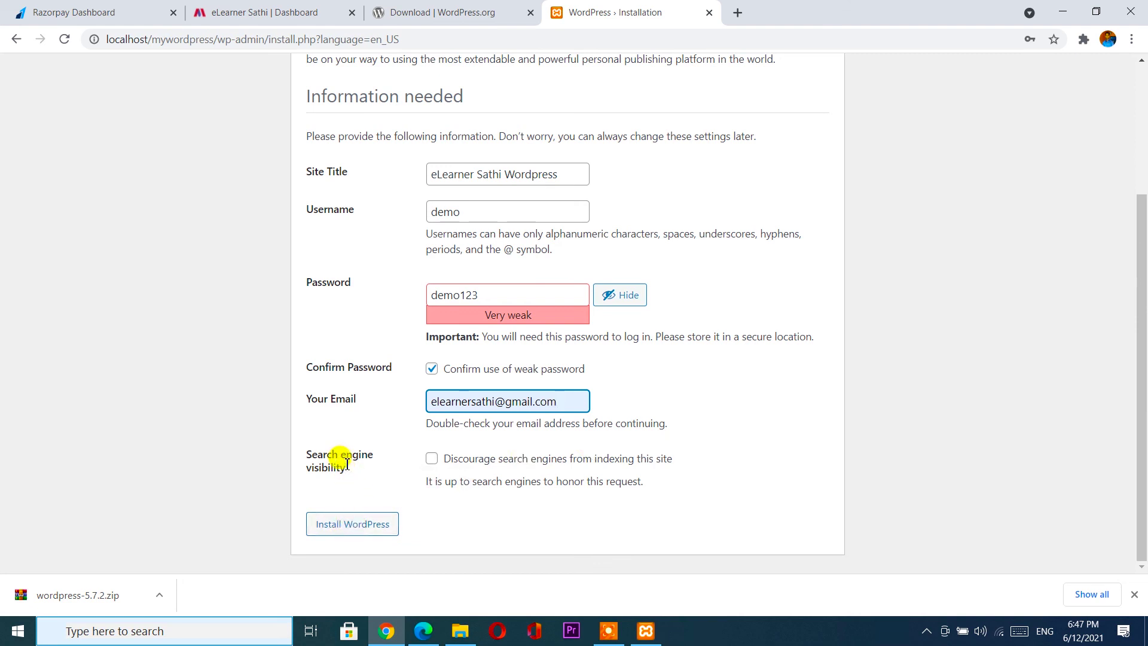
left_click(440, 469)
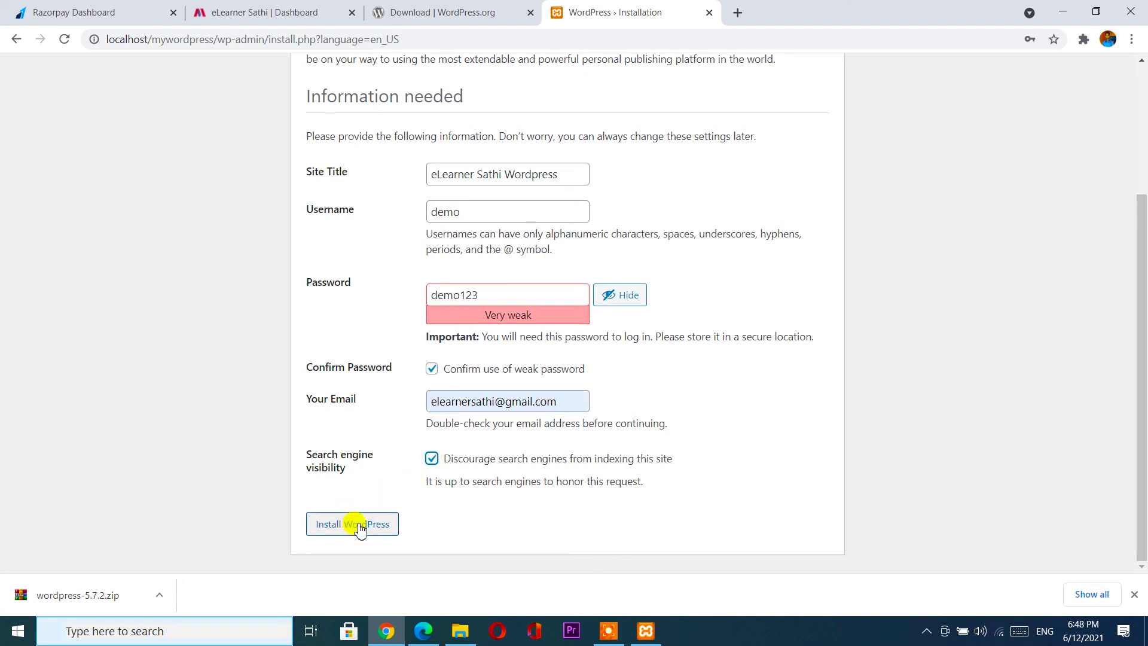
Install WordPress, dismiss Chrome's password warning, and proceed to the login page.
left_click(359, 530)
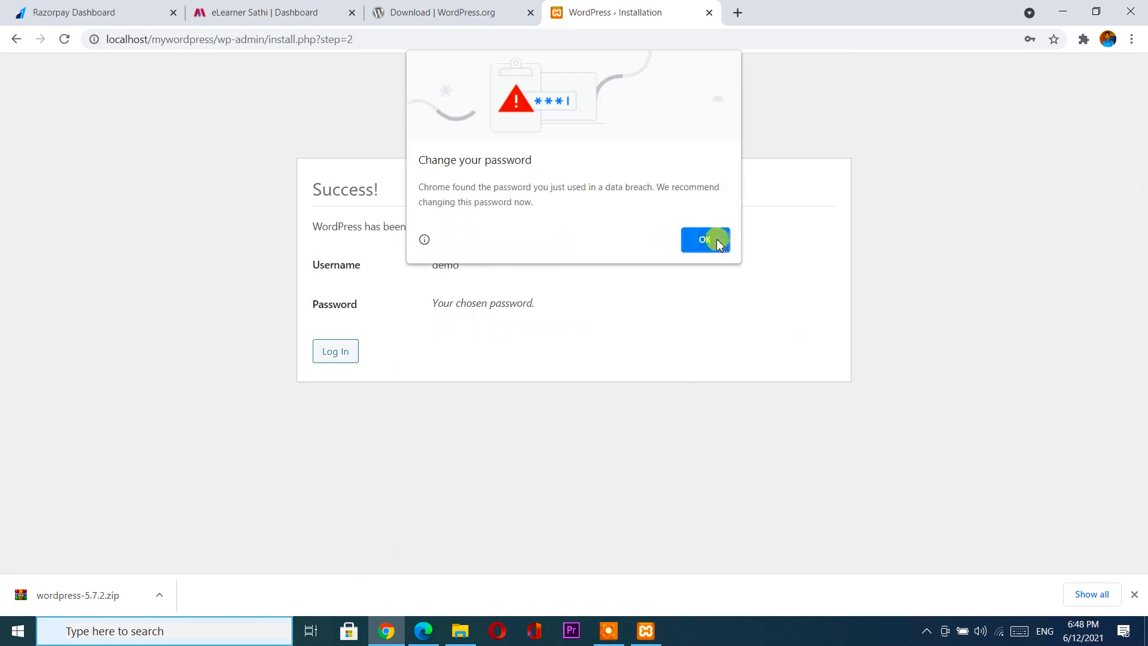
left_click(709, 239)
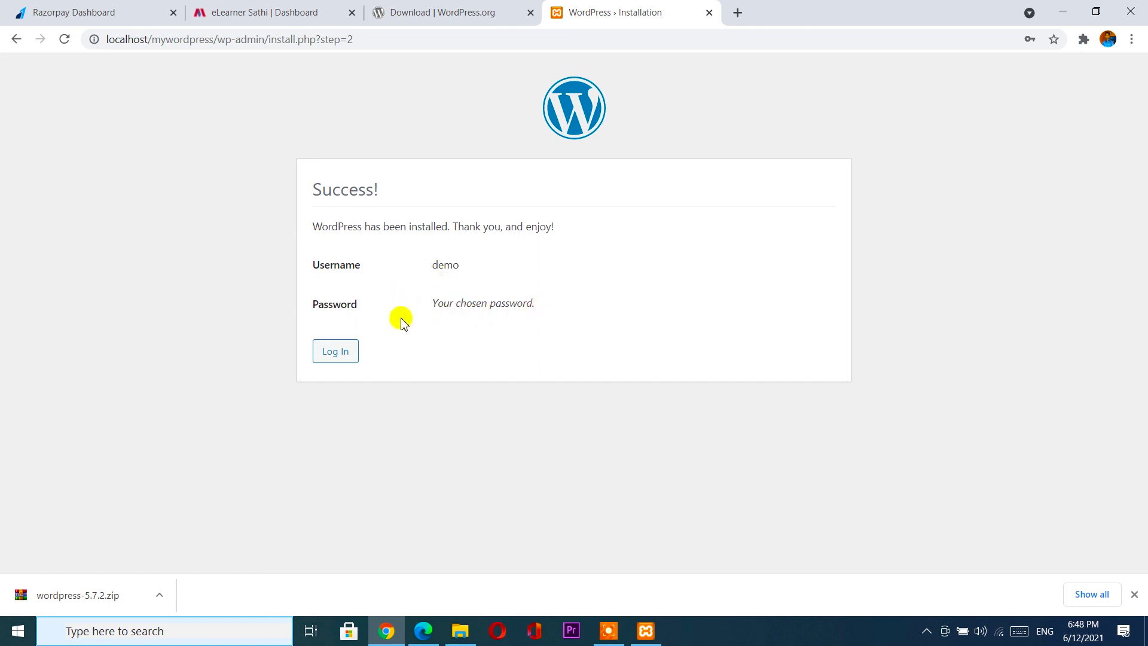
left_click(335, 353)
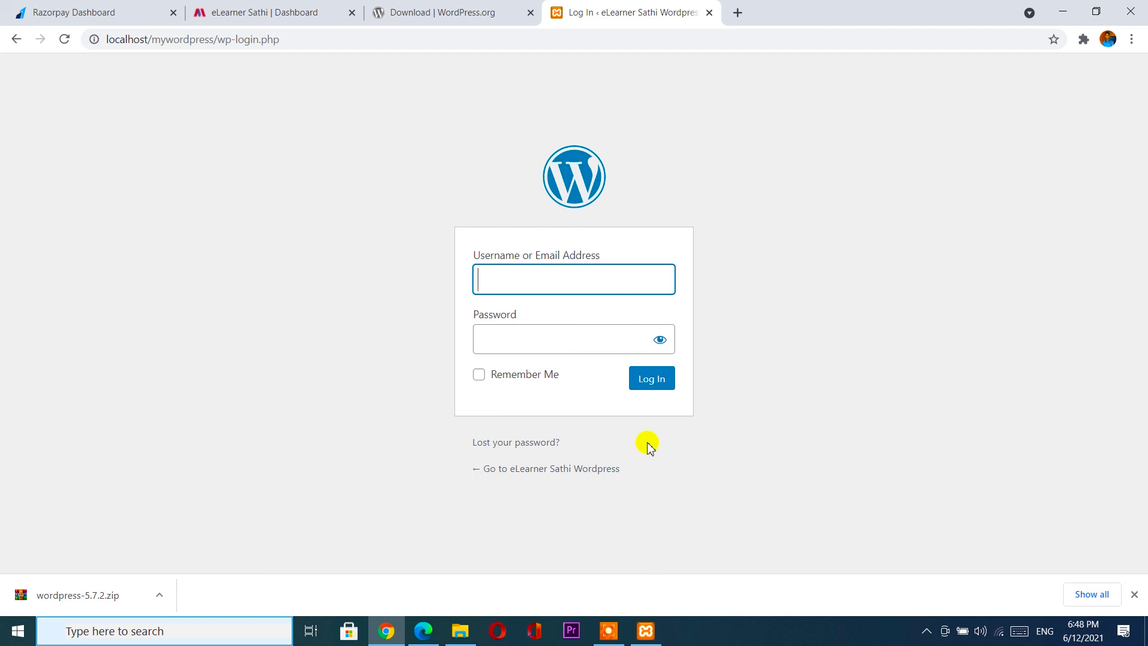
Log in to the dashboard with username demo and the admin password.
type("demo")
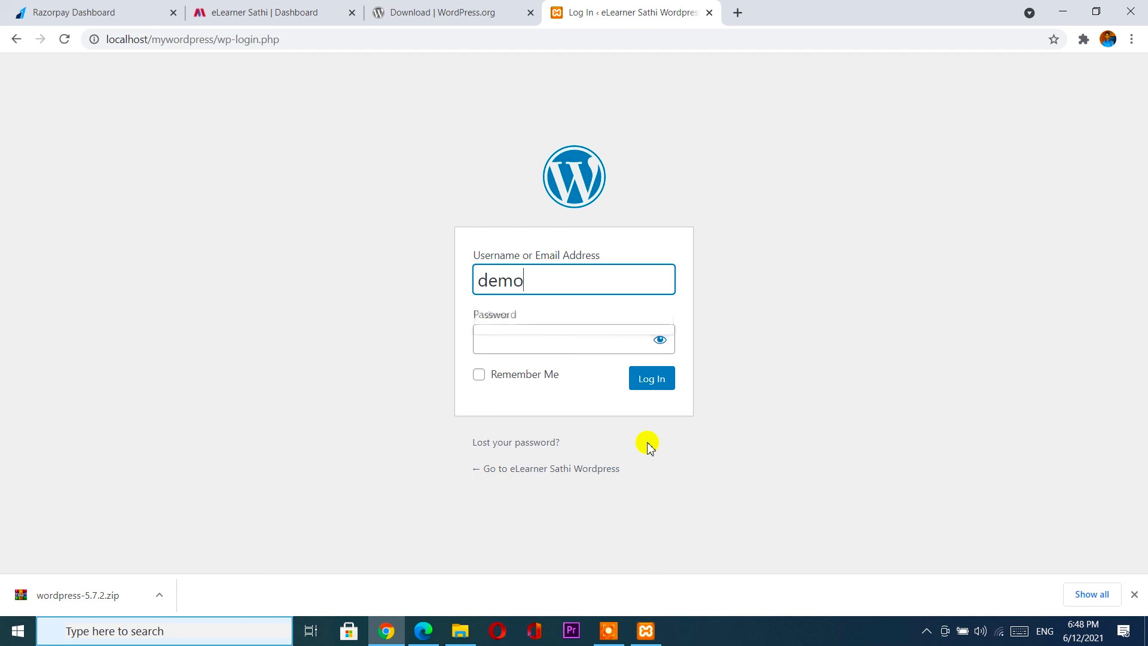
left_click(539, 347)
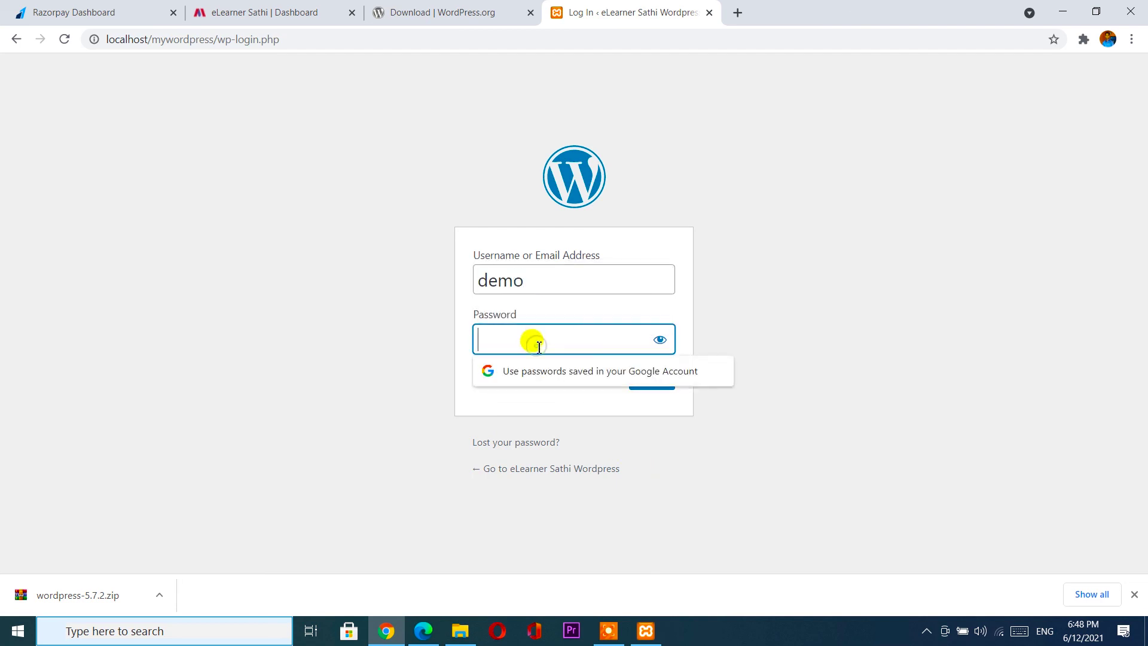
type("demo123")
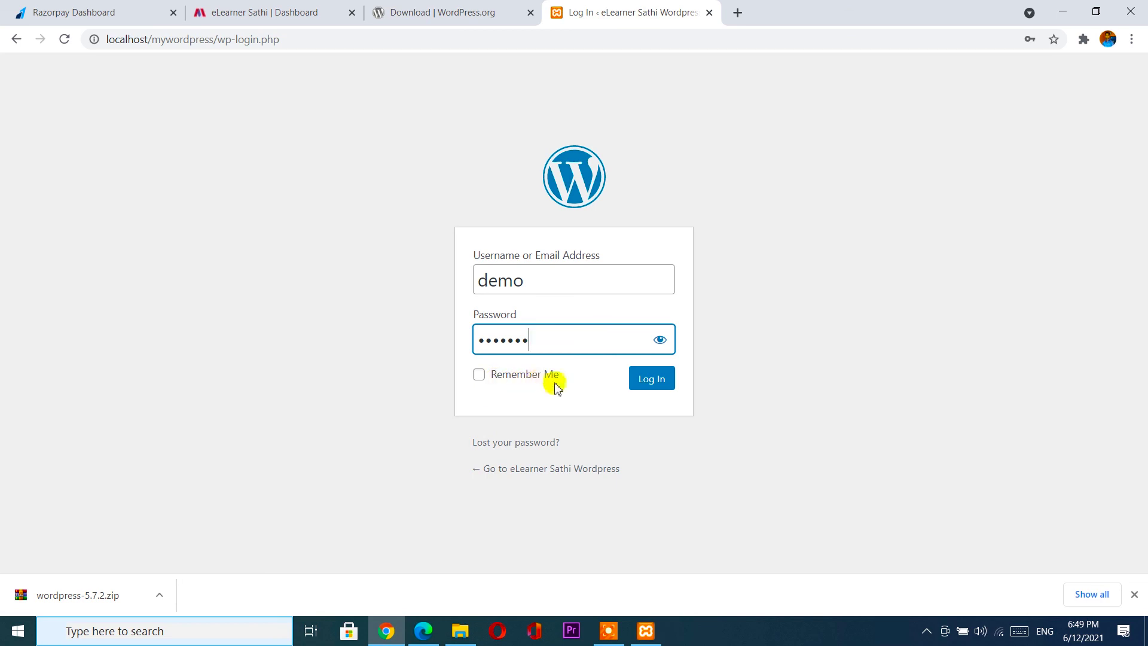
left_click(648, 387)
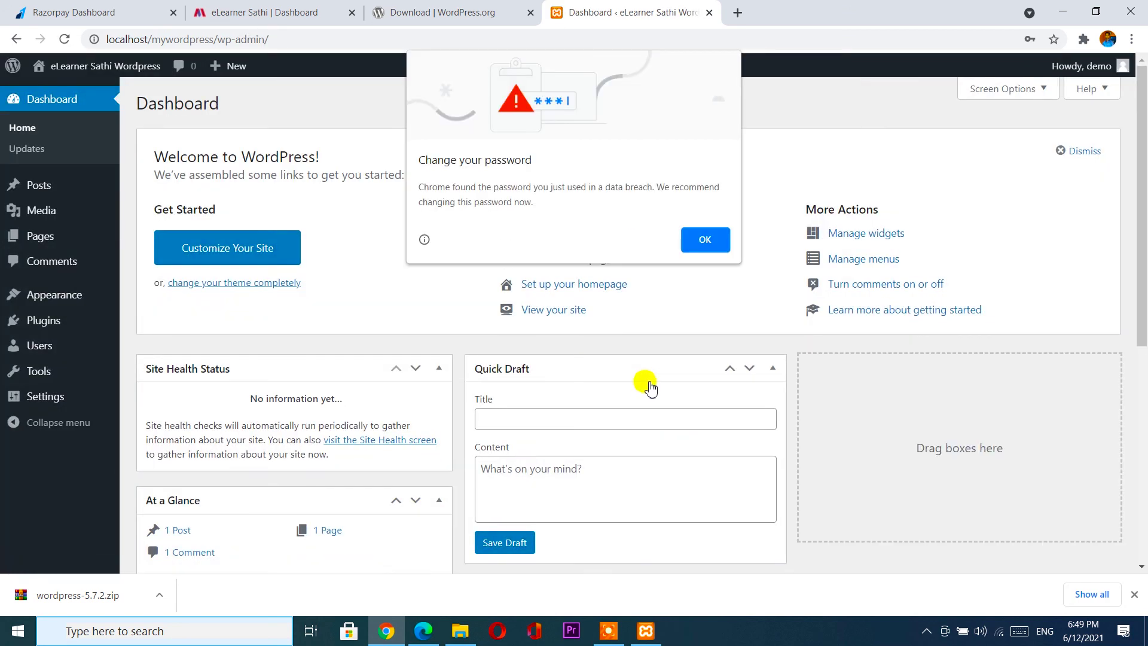
Dismiss Chrome's password warning and review the Dashboard showing 1 post, 1 page and 1 comment.
left_click(707, 242)
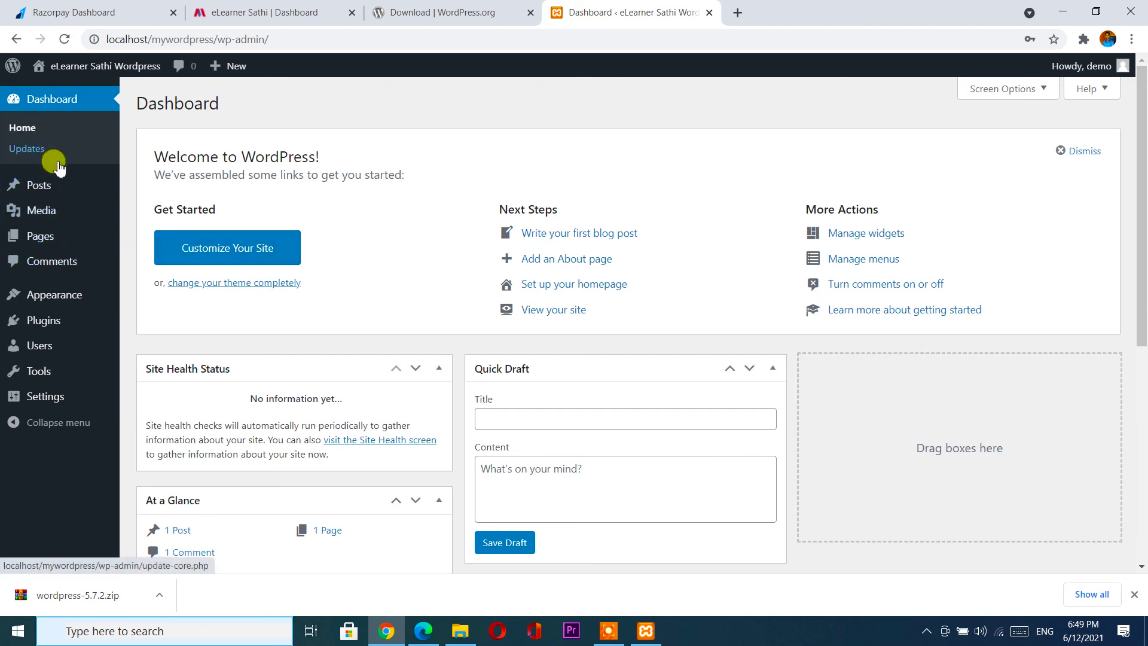
mouse_move(56, 208)
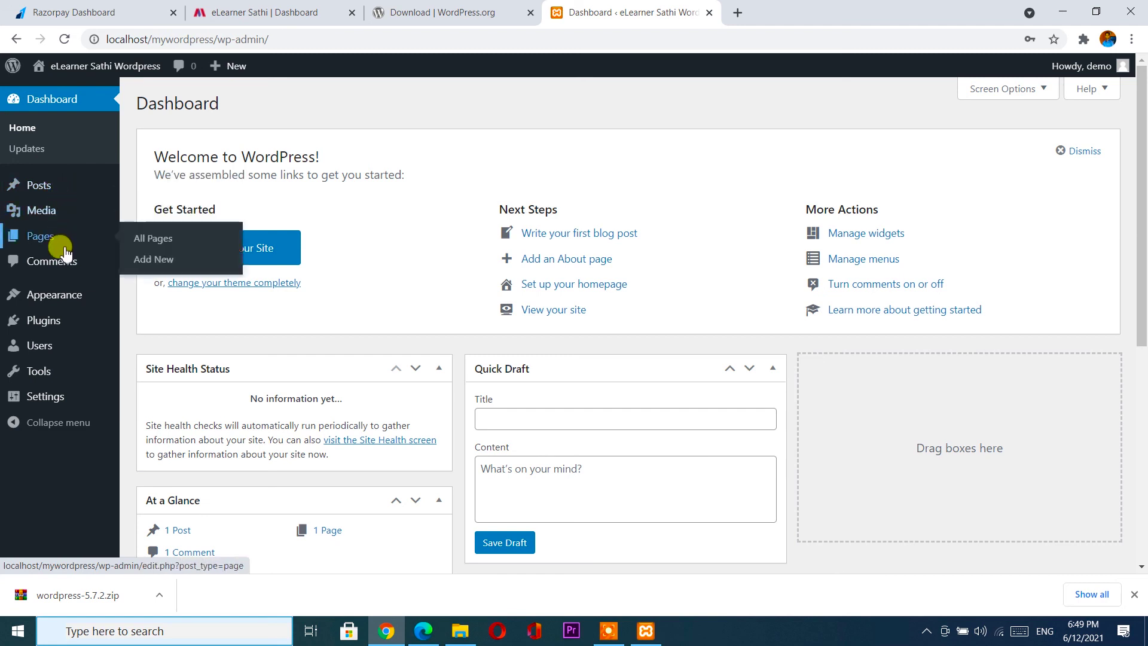
mouse_move(67, 308)
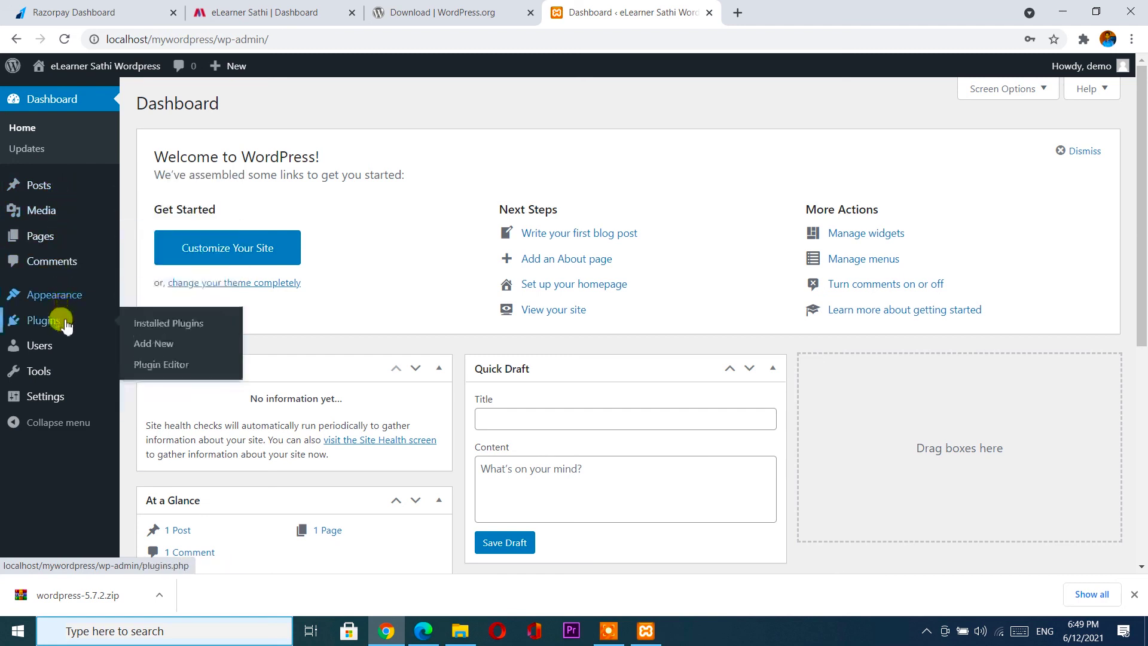
mouse_move(66, 373)
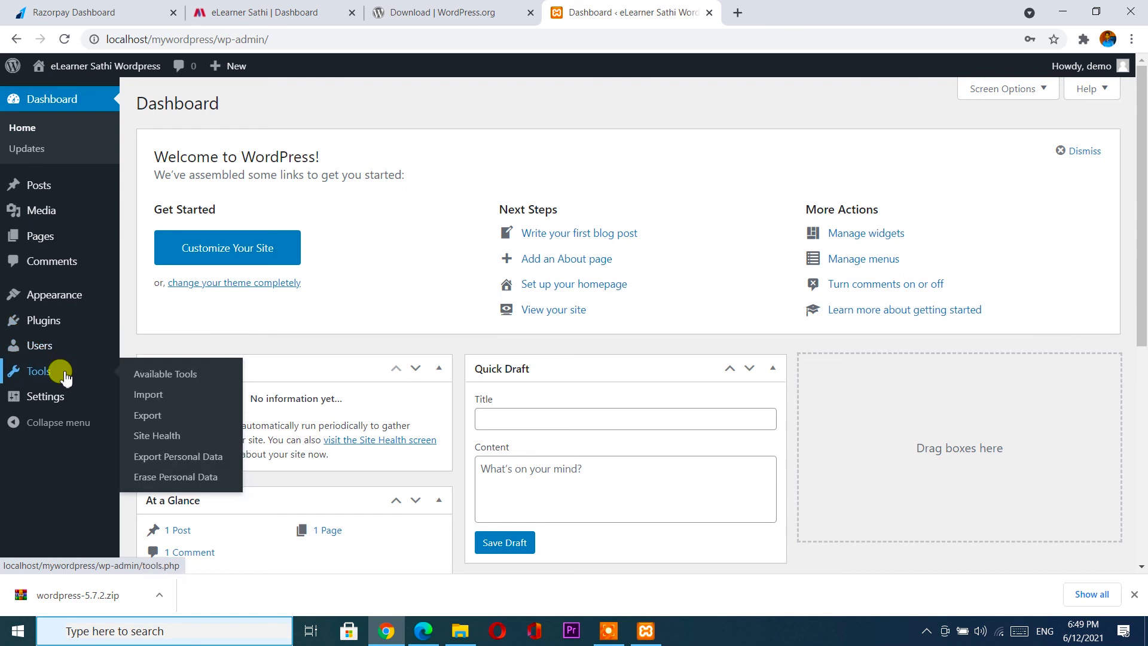
mouse_move(56, 397)
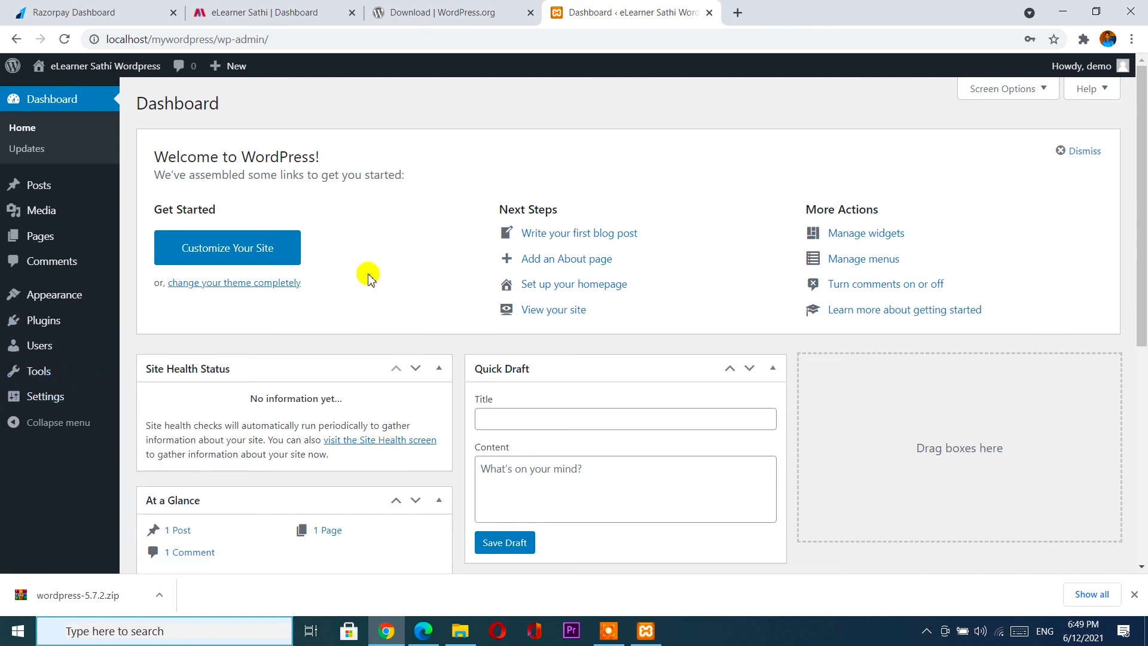
scroll(368, 277, "down", 7)
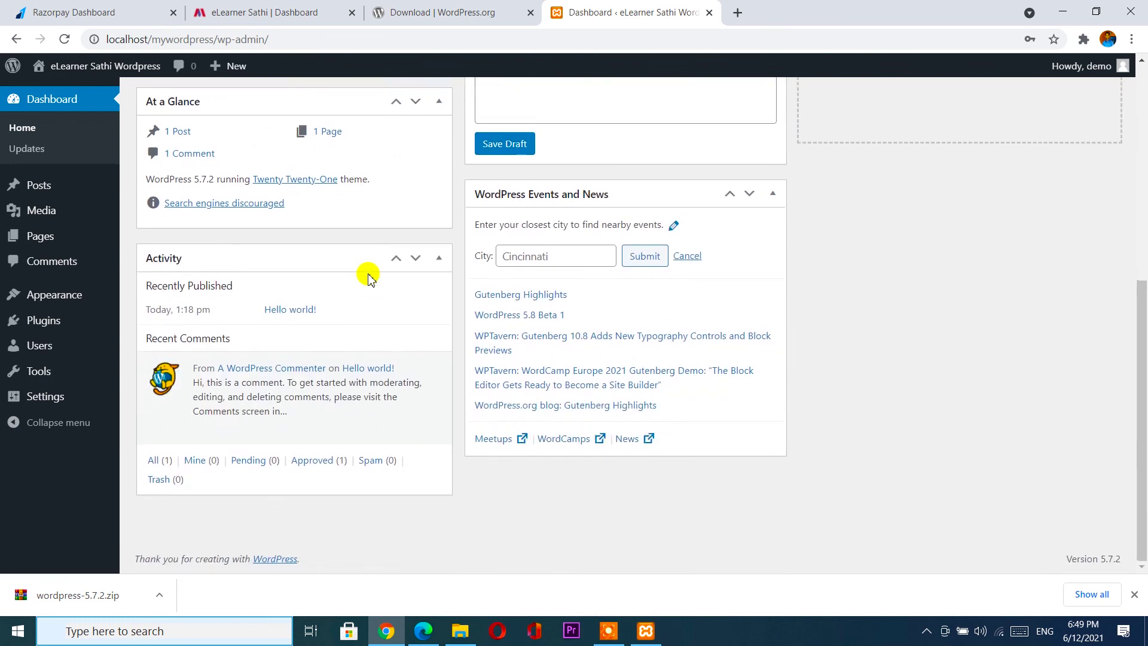
scroll(550, 262, "up", 5)
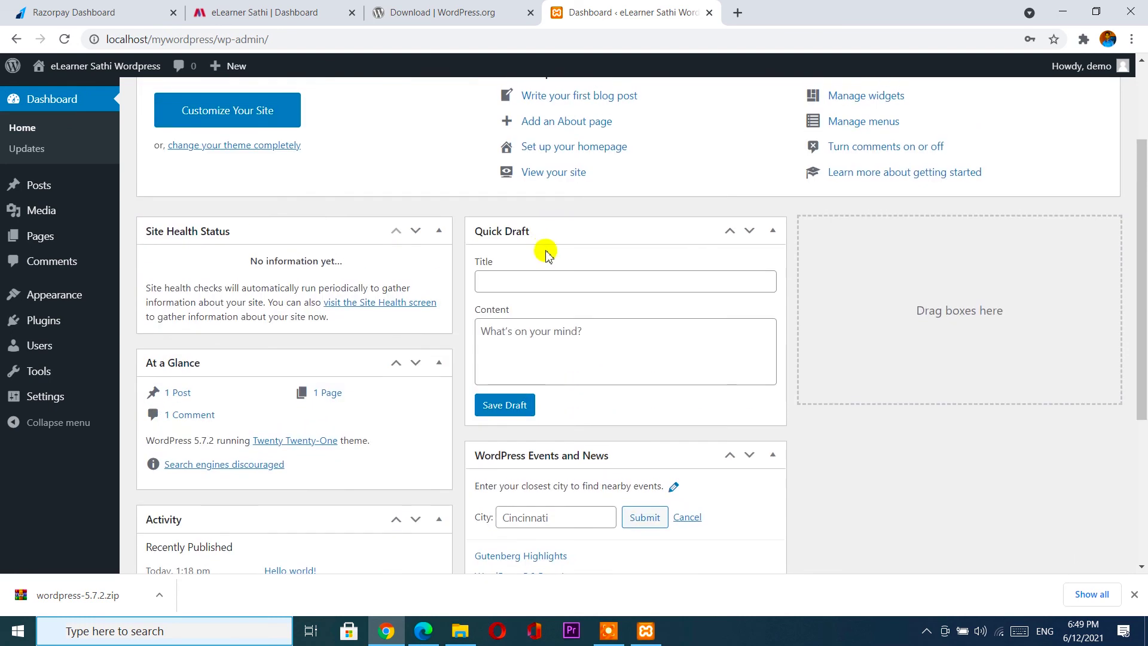
scroll(546, 254, "up", 2)
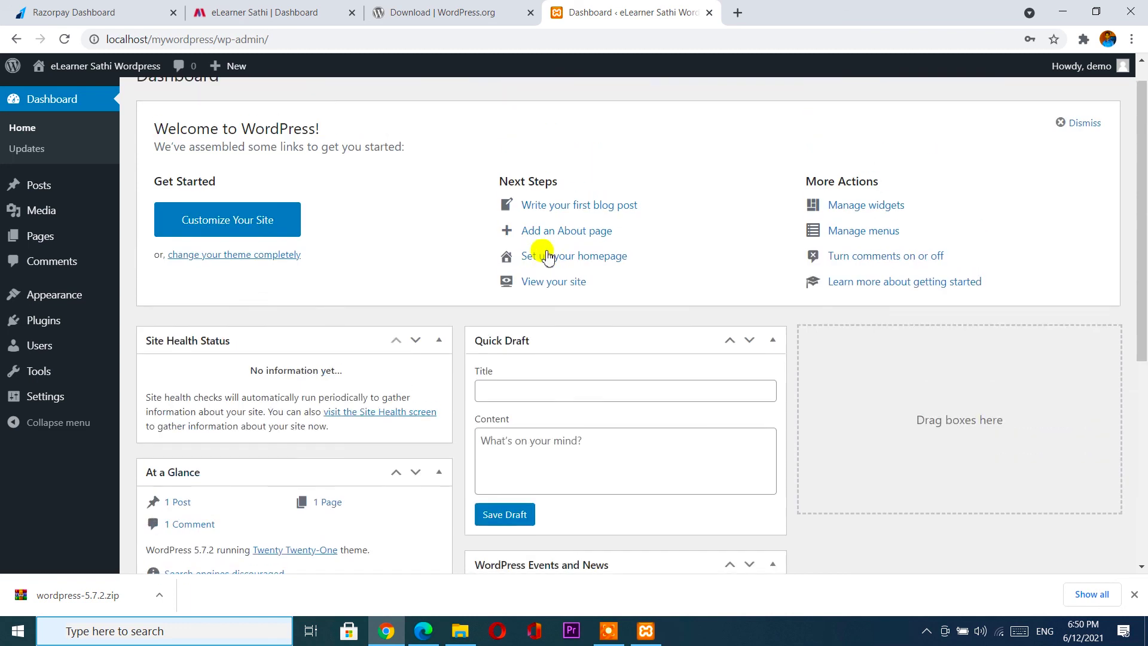
scroll(548, 256, "up", 1)
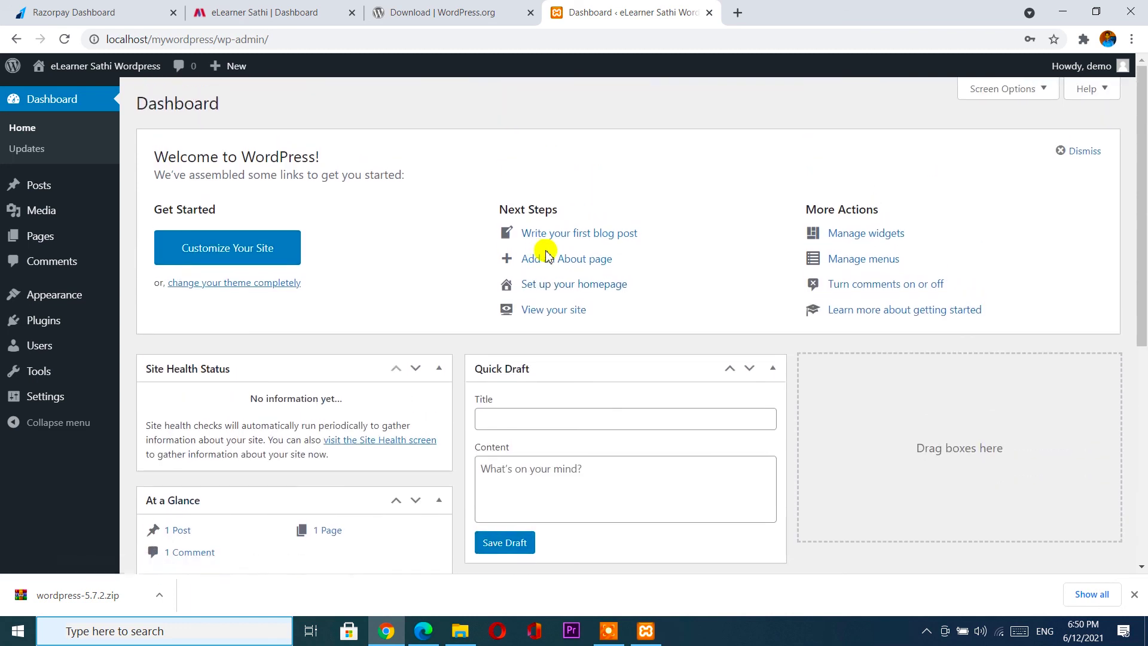